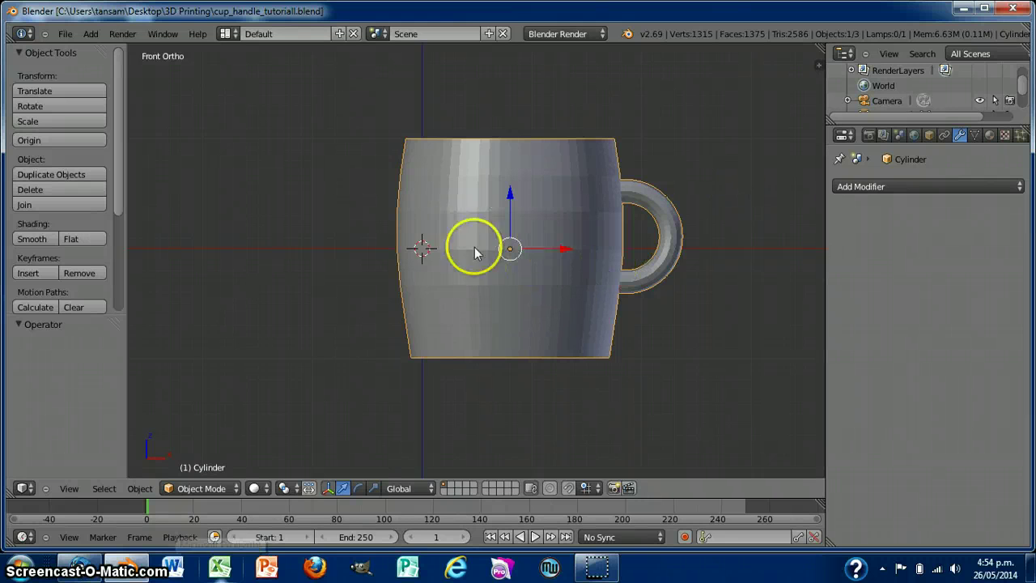
Examine the cup and its handle from several angles, finishing in the front view
{"action": "left_click", "coordinate": [734, 277]}
{"action": "mouse_move", "coordinate": [734, 277]}
{"action": "middle_mouse_down"}
{"action": "mouse_move", "coordinate": [733, 324]}
{"action": "mouse_move", "coordinate": [735, 275]}
{"action": "mouse_move", "coordinate": [718, 289]}
{"action": "mouse_move", "coordinate": [743, 270]}
{"action": "mouse_move", "coordinate": [736, 293]}
{"action": "middle_mouse_up"}
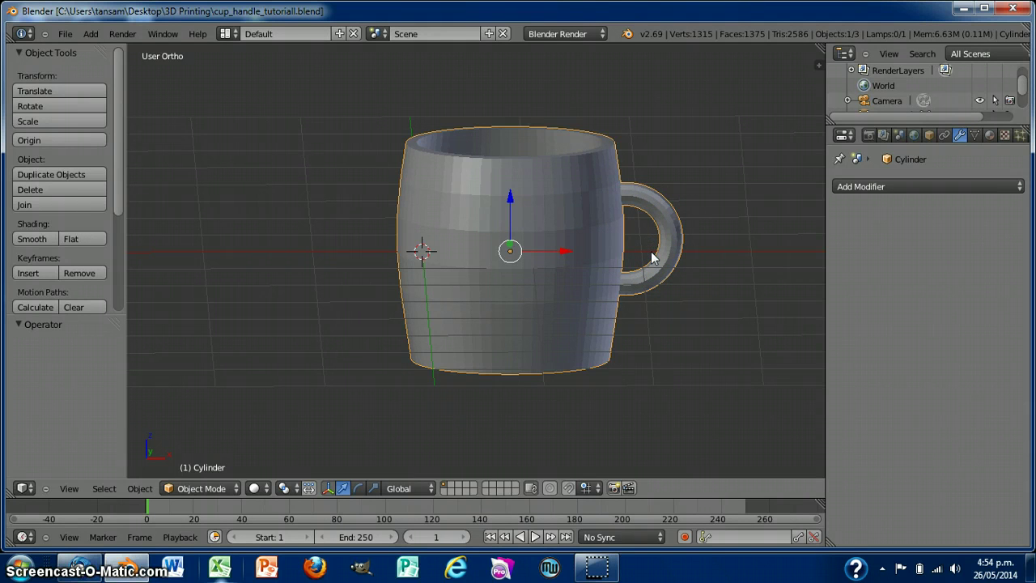
{"action": "left_click_drag", "start_coordinate": [650, 251], "coordinate": [688, 209]}
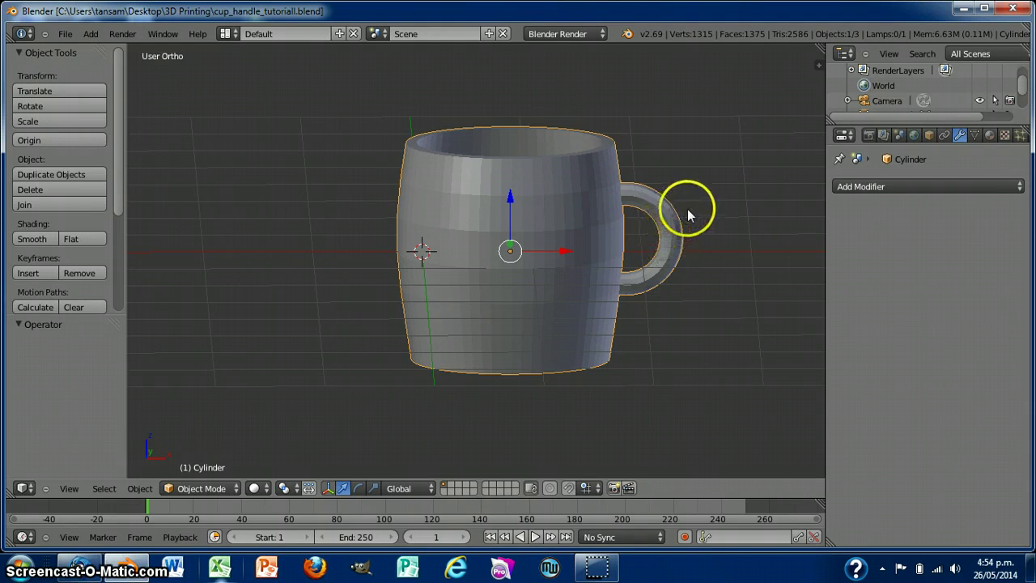
{"action": "middle_click_drag", "start_coordinate": [709, 208], "coordinate": [713, 234]}
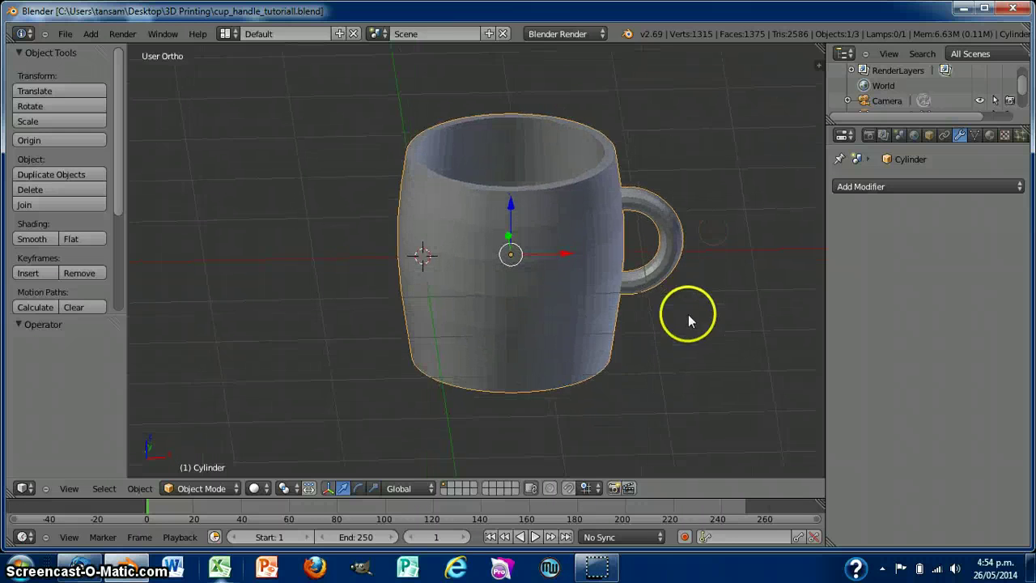
{"action": "middle_click_drag", "start_coordinate": [689, 315], "coordinate": [664, 299]}
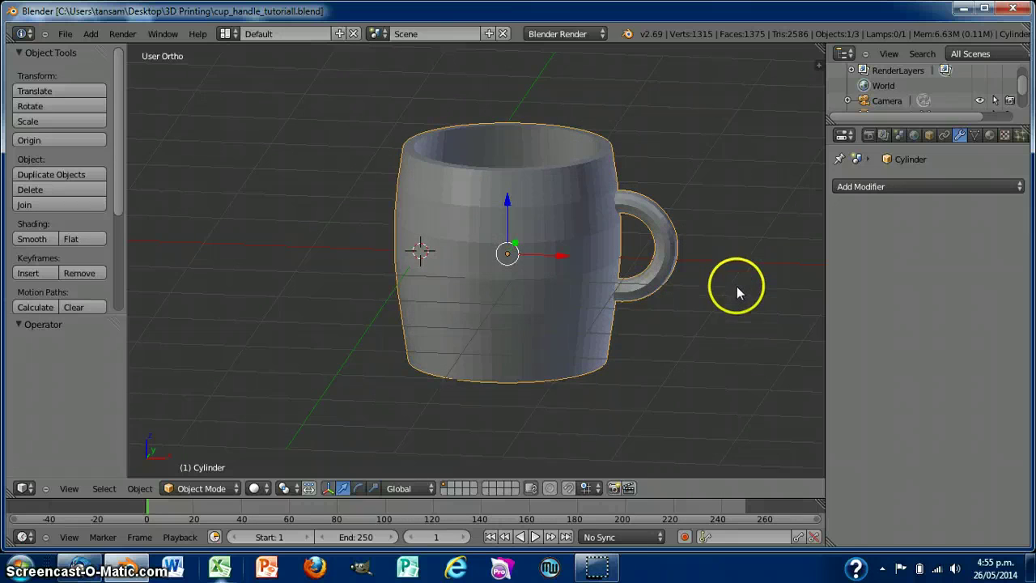
{"action": "middle_click_drag", "start_coordinate": [737, 295], "coordinate": [736, 325]}
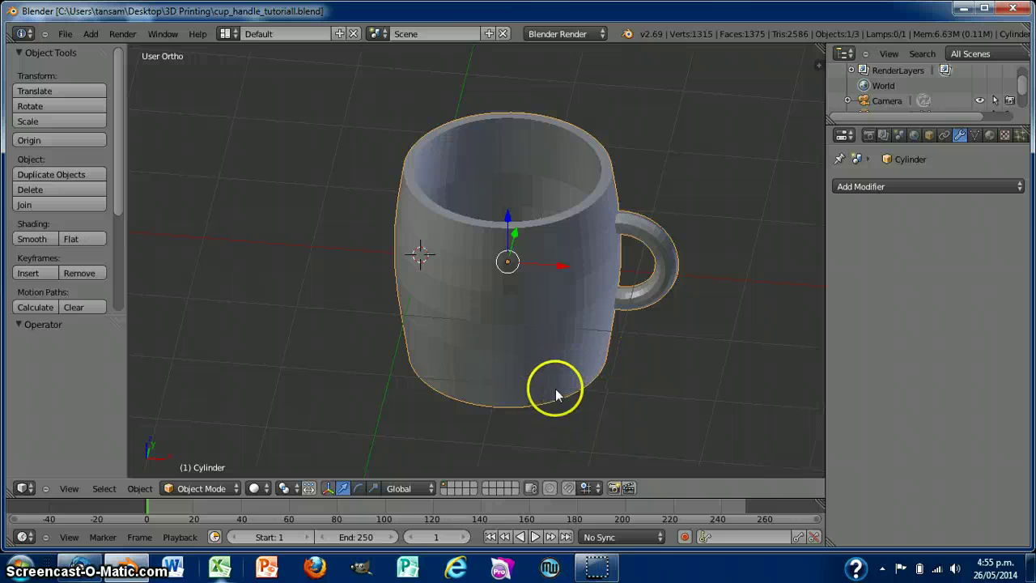
{"action": "middle_click_drag", "start_coordinate": [677, 402], "coordinate": [694, 344]}
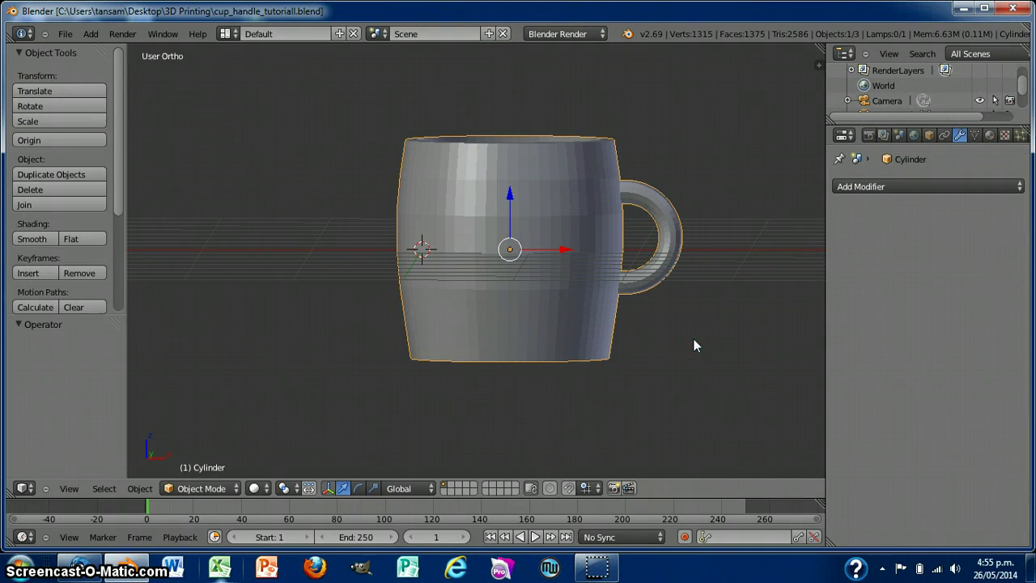
{"action": "key", "text": "KP_1"}
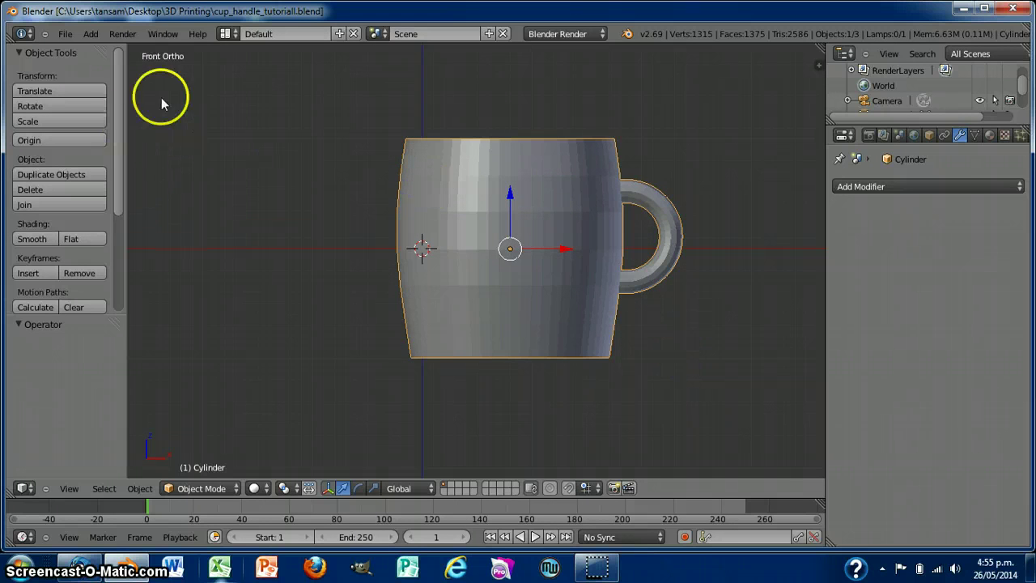
Add a text object and rotate it 90° about the X axis so it stands upright
{"action": "left_click", "coordinate": [91, 34]}
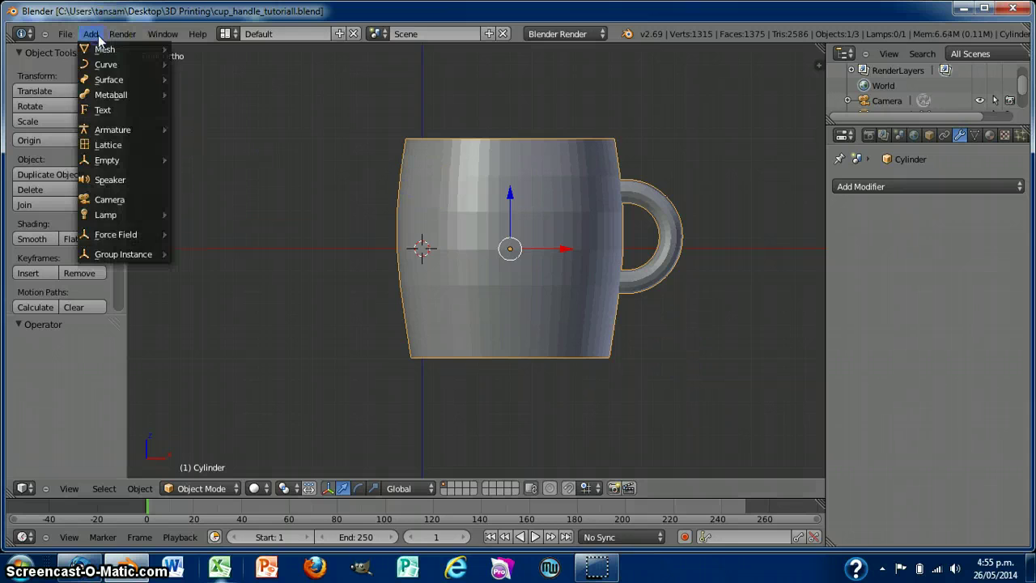
{"action": "left_click", "coordinate": [116, 109]}
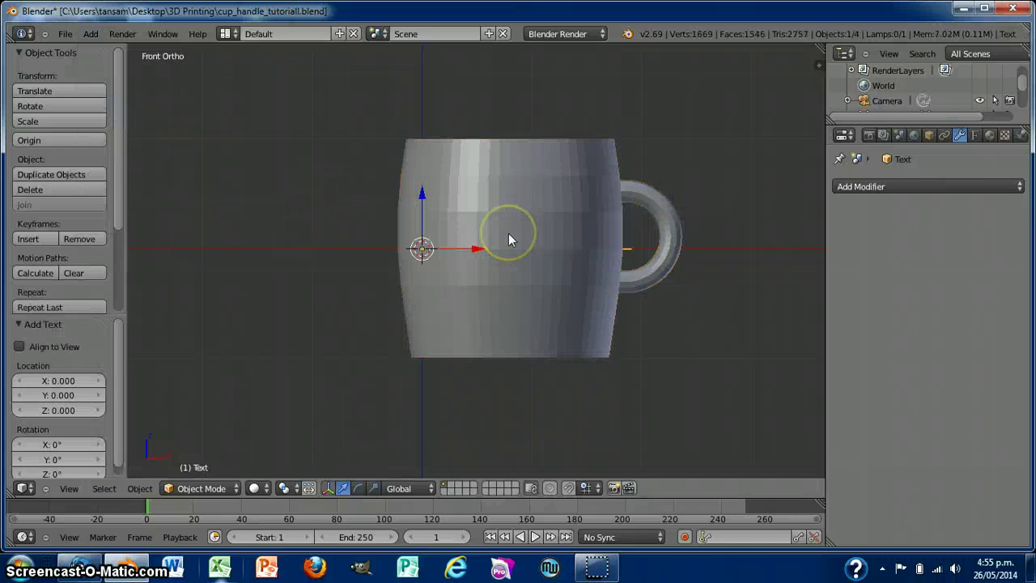
{"action": "key", "text": "r"}
{"action": "type", "text": "x"}
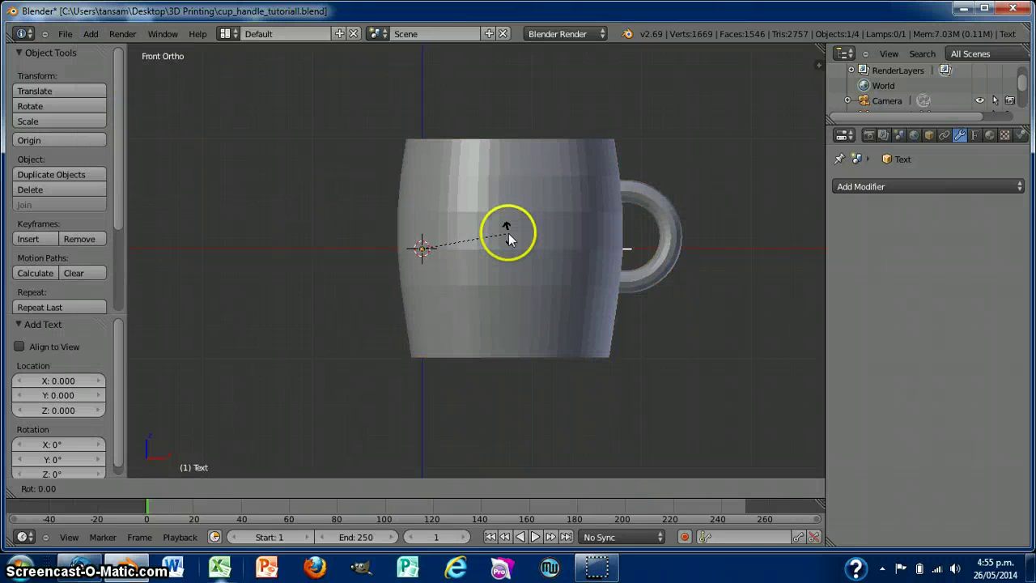
{"action": "type", "text": "90"}
{"action": "key", "text": "Return"}
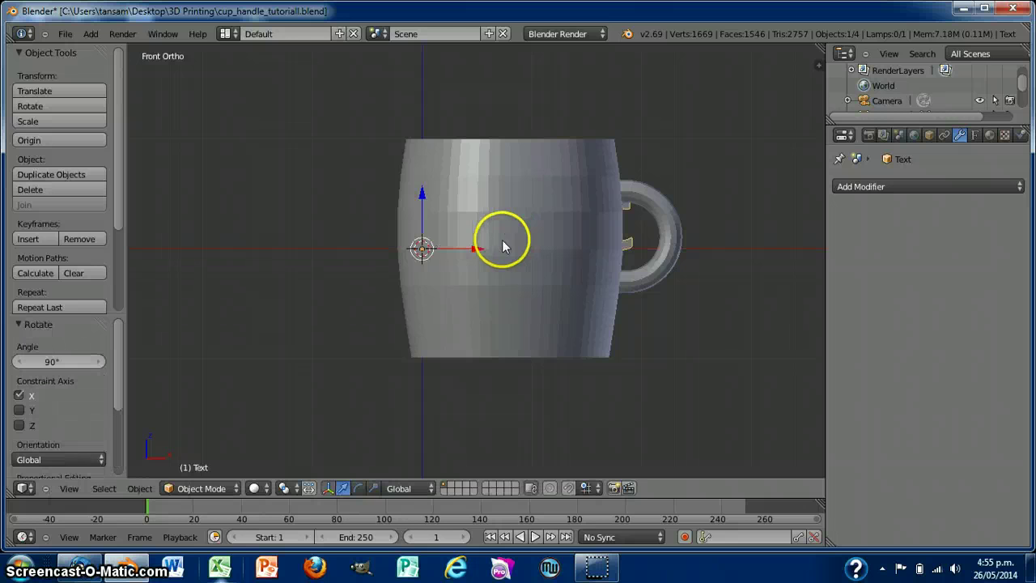
Move the text about 2.38 units along negative X, beside the cup, and replace its default wording with the person's first name
{"action": "left_click_drag", "start_coordinate": [474, 249], "coordinate": [217, 227]}
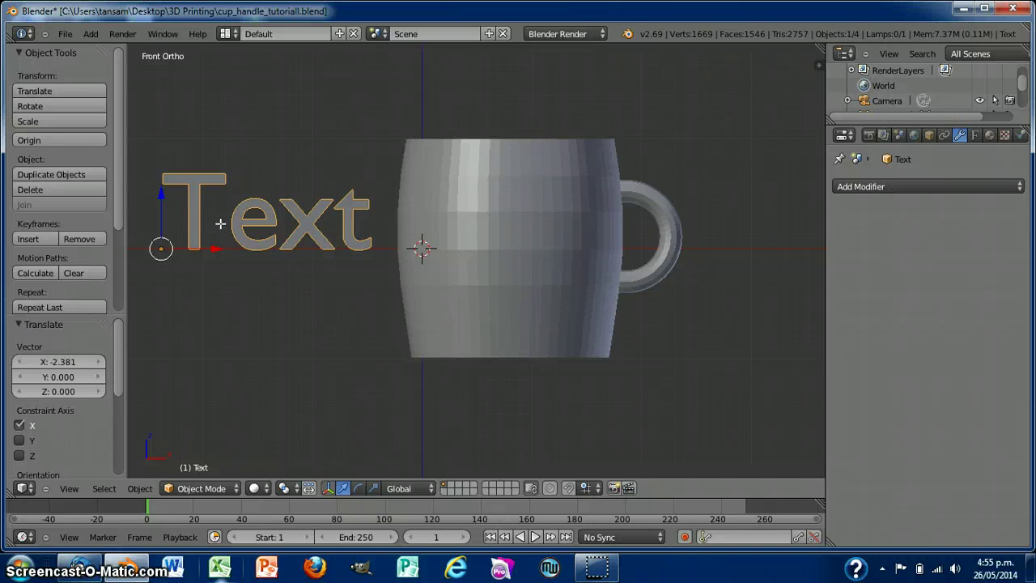
{"action": "key", "text": "Tab"}
{"action": "left_click", "coordinate": [311, 250]}
{"action": "key", "text": "BackSpace"}
{"action": "key", "text": "BackSpace"}
{"action": "key", "text": "BackSpace"}
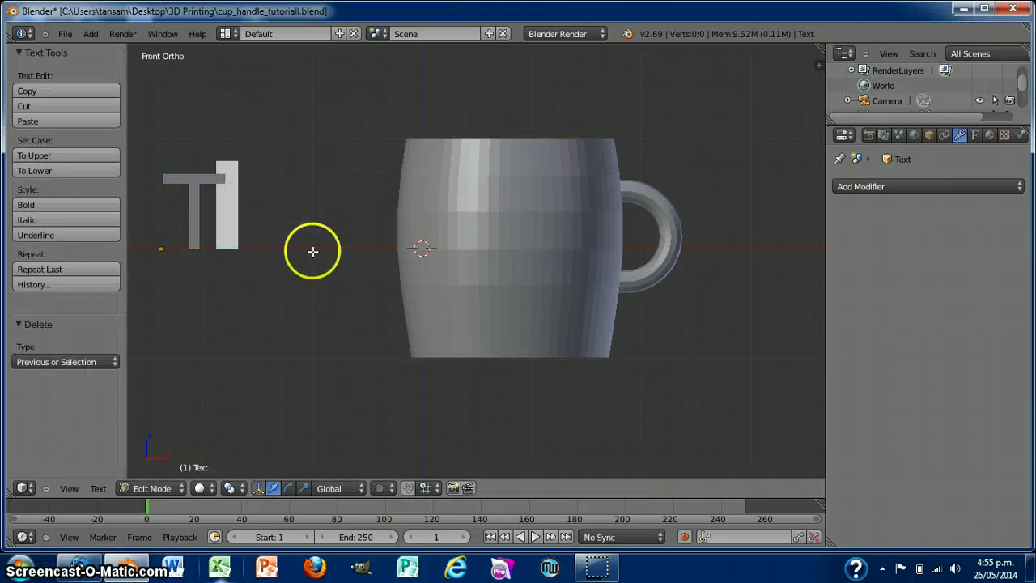
{"action": "type", "text": "a"}
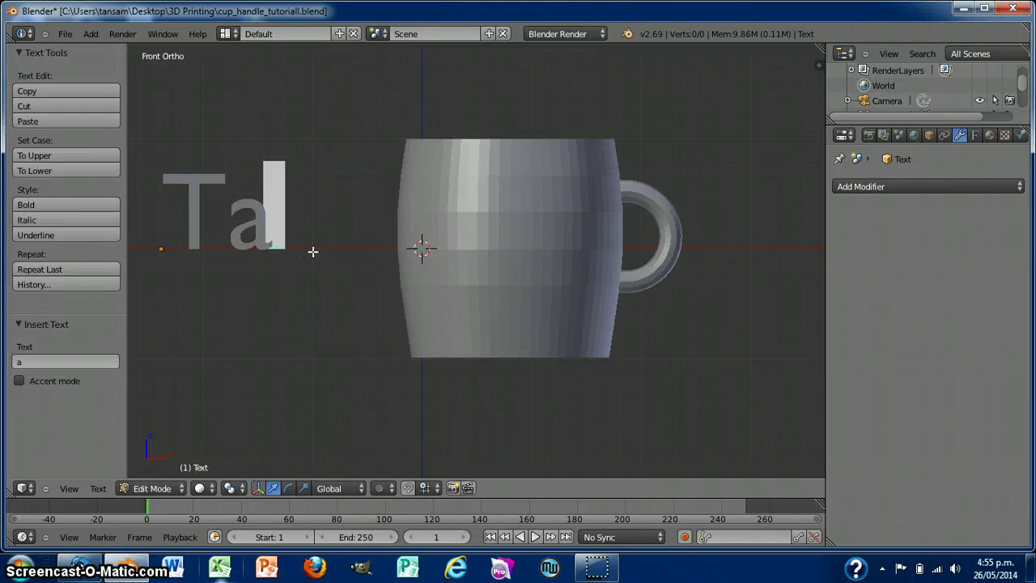
{"action": "type", "text": "nia"}
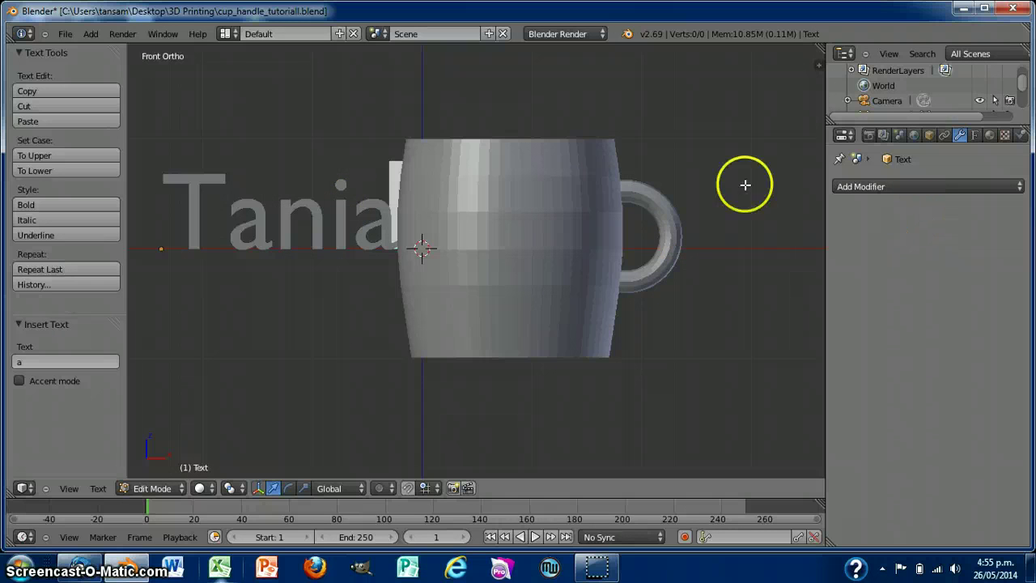
Set the text's extrusion to 0.3 and return to Object Mode
{"action": "left_click", "coordinate": [974, 135]}
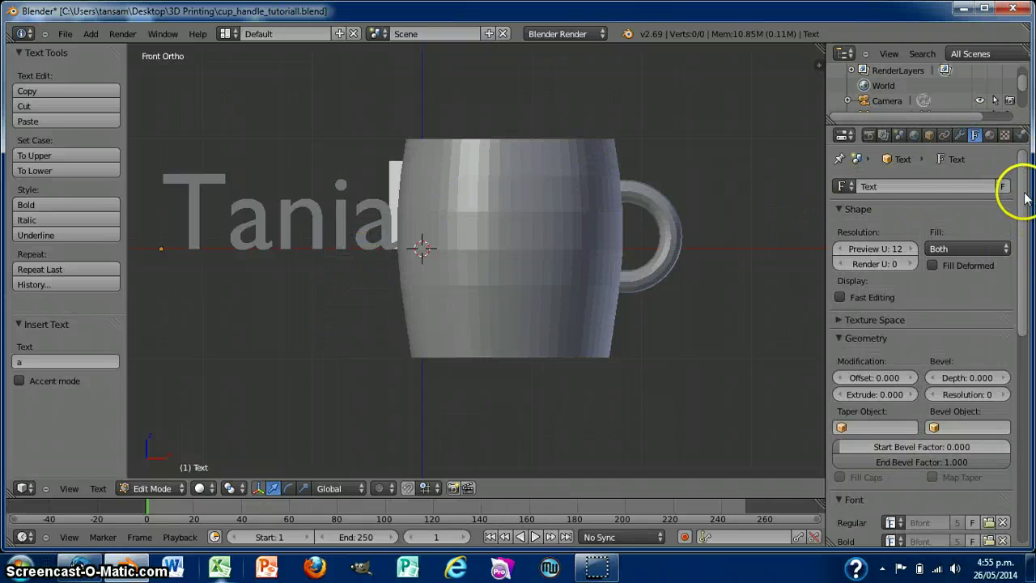
{"action": "left_click_drag", "start_coordinate": [1017, 189], "coordinate": [1032, 280]}
{"action": "left_click", "coordinate": [862, 215]}
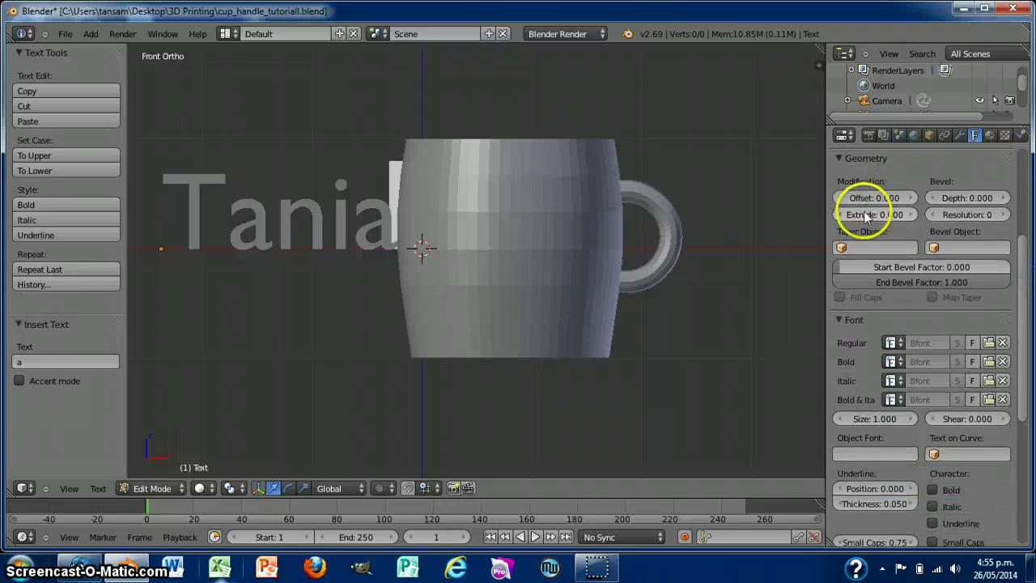
{"action": "type", "text": "0.0"}
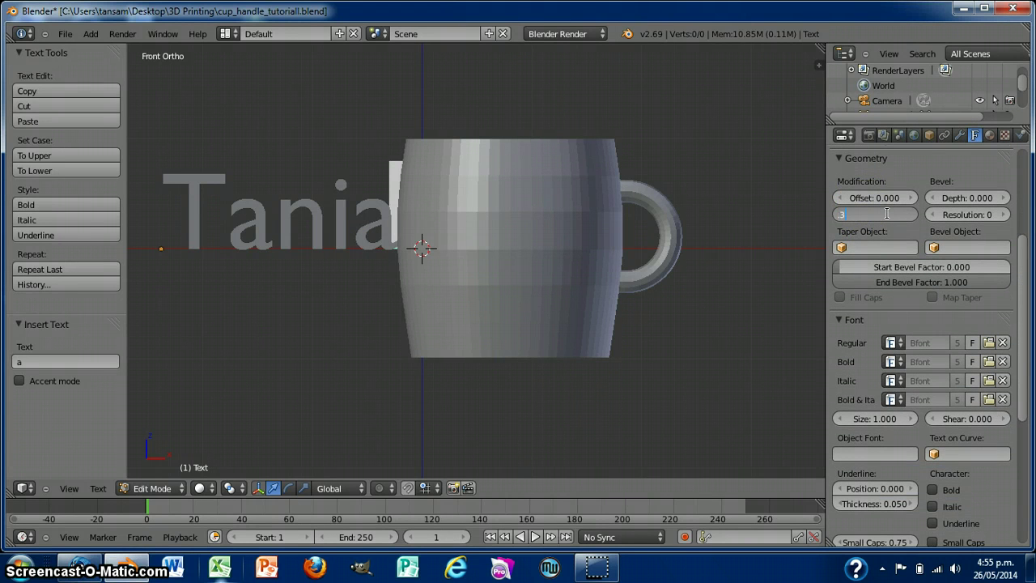
{"action": "key", "text": "Return"}
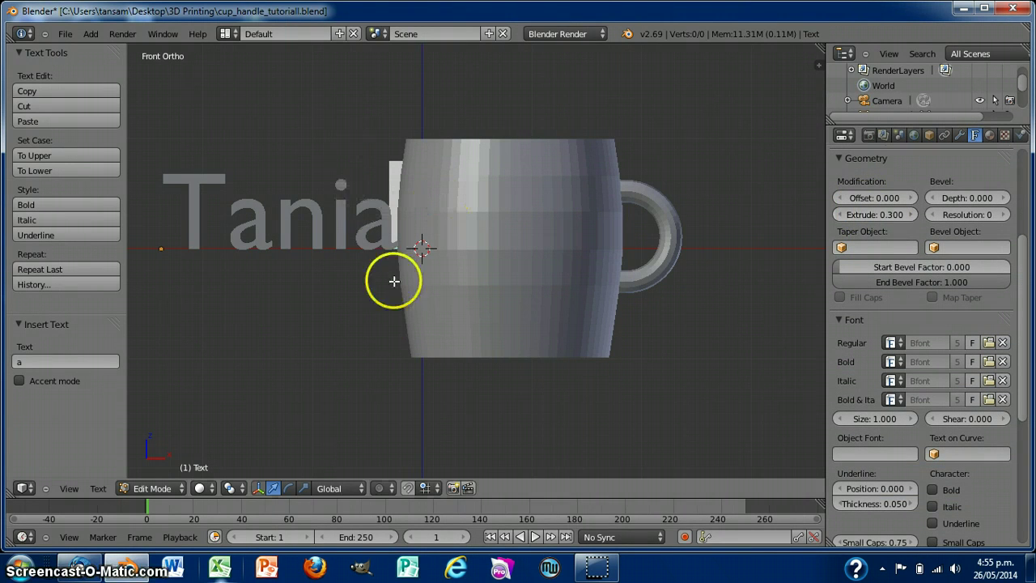
{"action": "key", "text": "Tab"}
Move the text about 5.02 units along negative Y, in front of the cup
{"action": "middle_click_drag", "start_coordinate": [287, 299], "coordinate": [286, 409]}
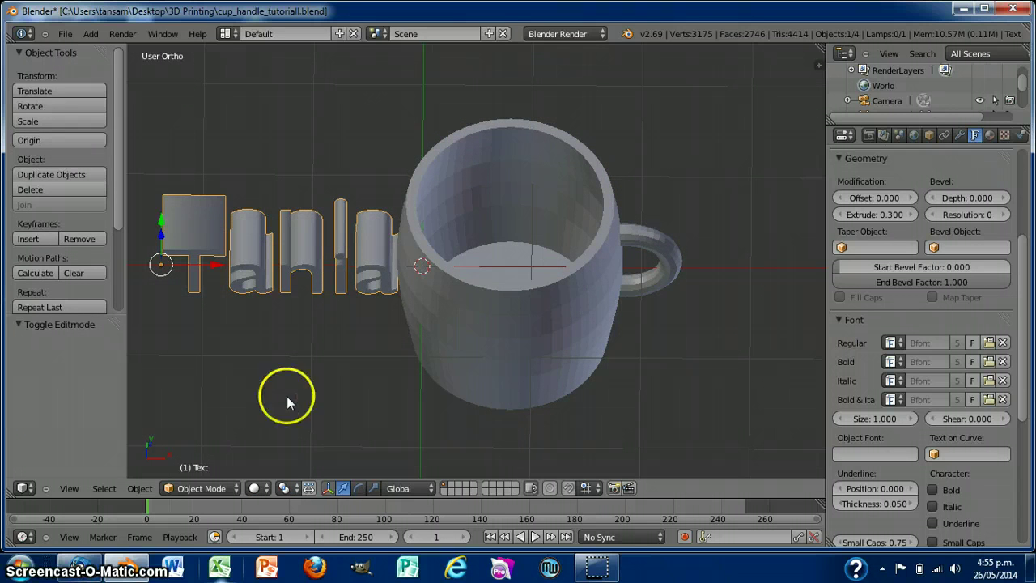
{"action": "middle_click_drag", "start_coordinate": [287, 396], "coordinate": [288, 272]}
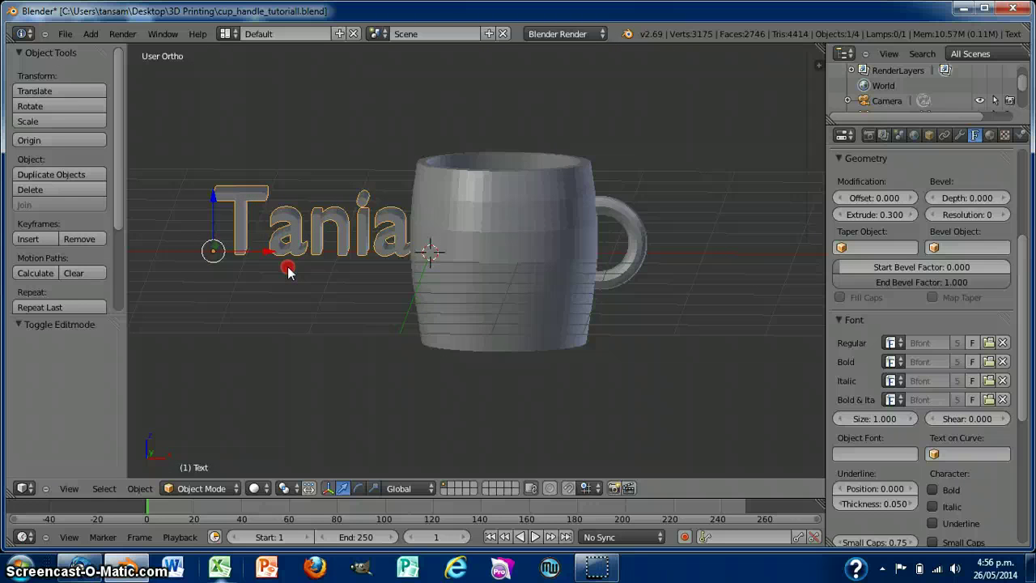
{"action": "right_click", "coordinate": [216, 243]}
{"action": "left_click_drag", "start_coordinate": [215, 256], "coordinate": [203, 302]}
{"action": "key", "text": "KP_1"}
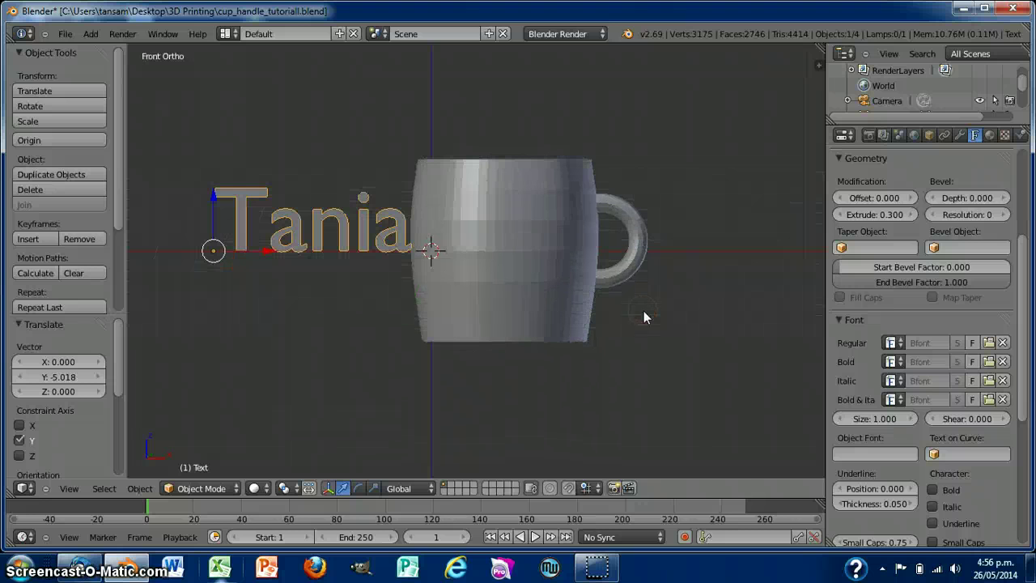
Scale the text uniformly to about 0.63 and shift it along X so it sits centred across the cup's front
{"action": "left_click_drag", "start_coordinate": [269, 251], "coordinate": [453, 254]}
{"action": "key", "text": "s"}
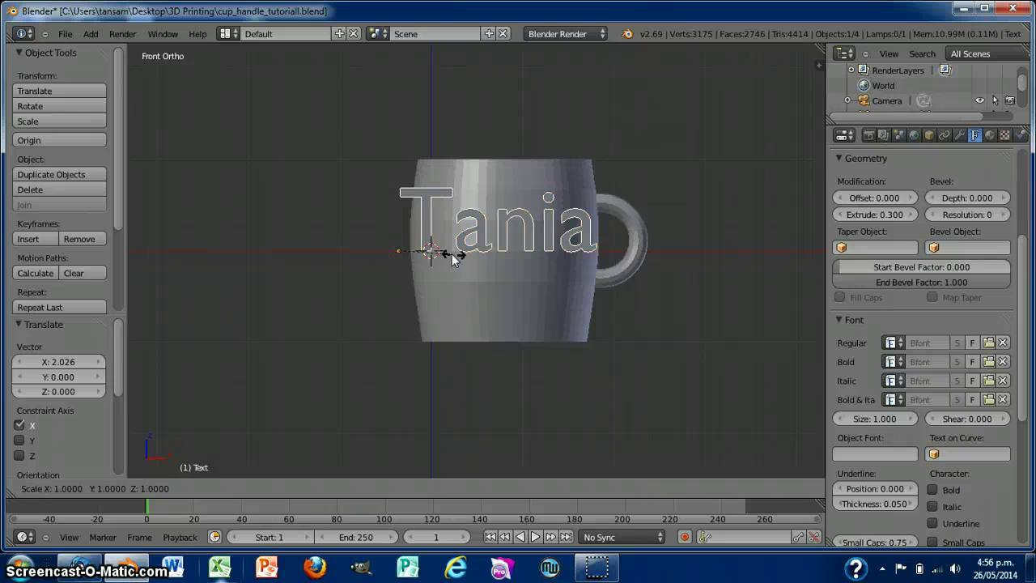
{"action": "left_click", "coordinate": [440, 252]}
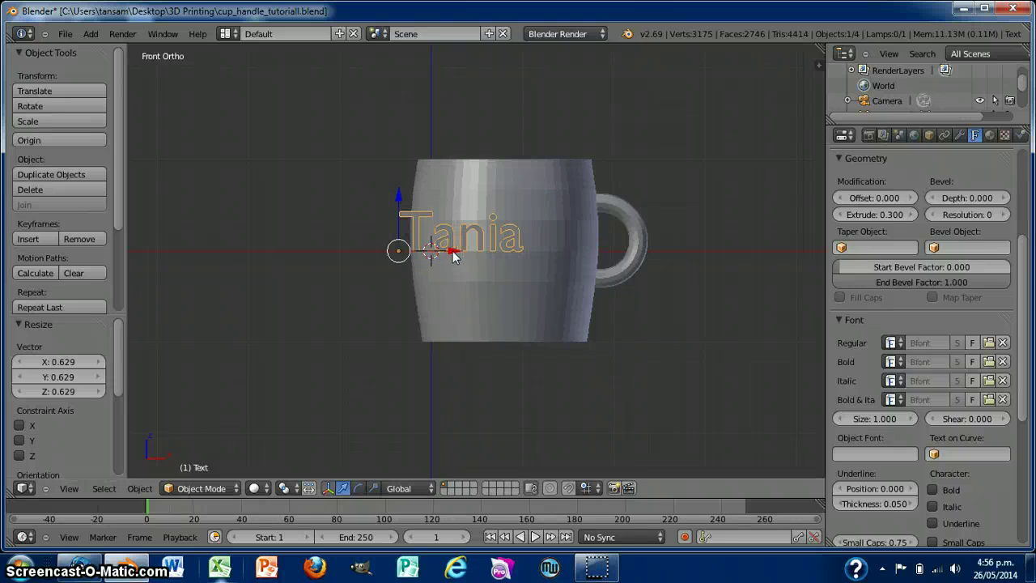
{"action": "left_click_drag", "start_coordinate": [453, 250], "coordinate": [498, 258]}
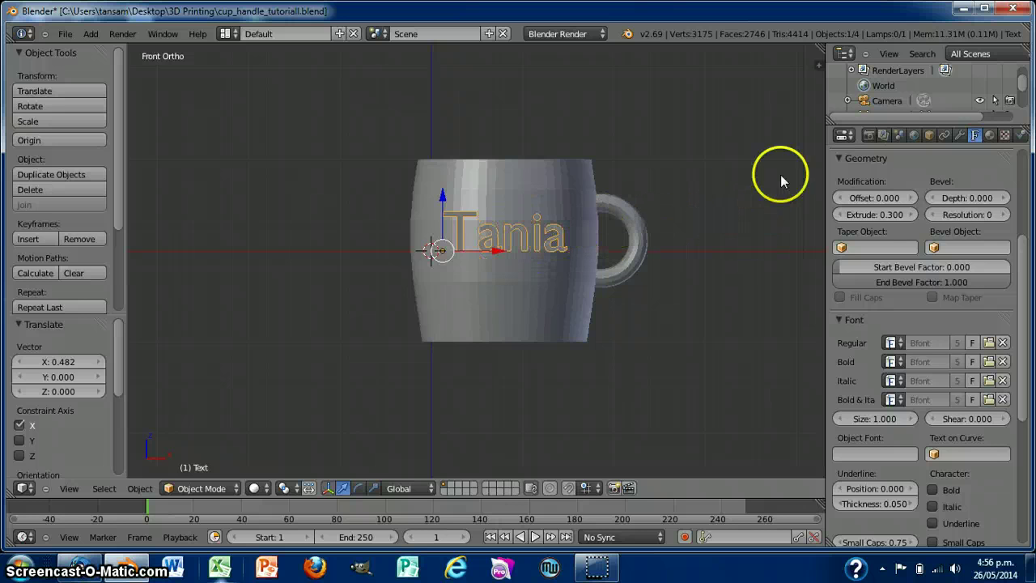
Move the text about 3.72 units along positive Y, back towards the cup's front wall
{"action": "right_click", "coordinate": [712, 197]}
{"action": "middle_click_drag", "start_coordinate": [712, 198], "coordinate": [717, 294]}
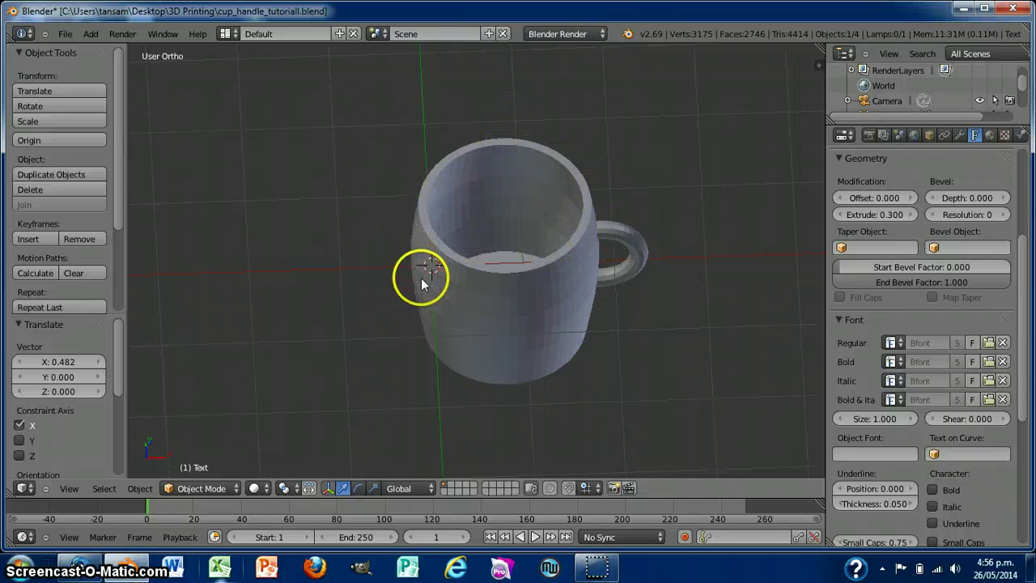
{"action": "mouse_move", "coordinate": [690, 307]}
{"action": "middle_mouse_down"}
{"action": "mouse_move", "coordinate": [687, 224]}
{"action": "mouse_move", "coordinate": [684, 261]}
{"action": "middle_mouse_up"}
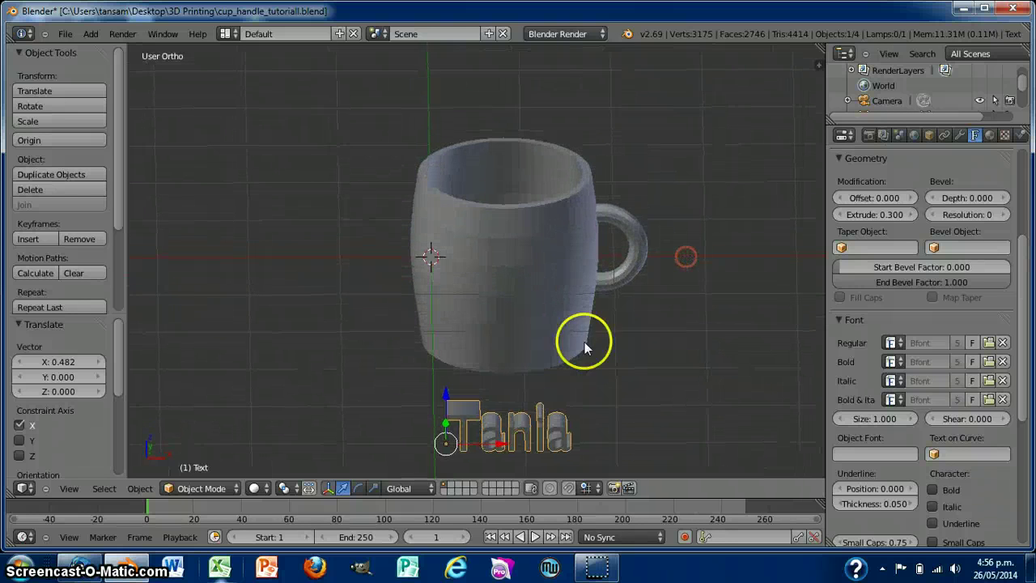
{"action": "left_click", "coordinate": [443, 390]}
{"action": "left_click_drag", "start_coordinate": [443, 390], "coordinate": [458, 283]}
{"action": "mouse_move", "coordinate": [689, 300]}
{"action": "middle_mouse_down"}
{"action": "mouse_move", "coordinate": [687, 423]}
{"action": "mouse_move", "coordinate": [684, 254]}
{"action": "middle_mouse_up"}
Raise the text about 0.09 units in Z and push it about 0.42 units along positive Y into the cup's wall
{"action": "key", "text": "KP_1"}
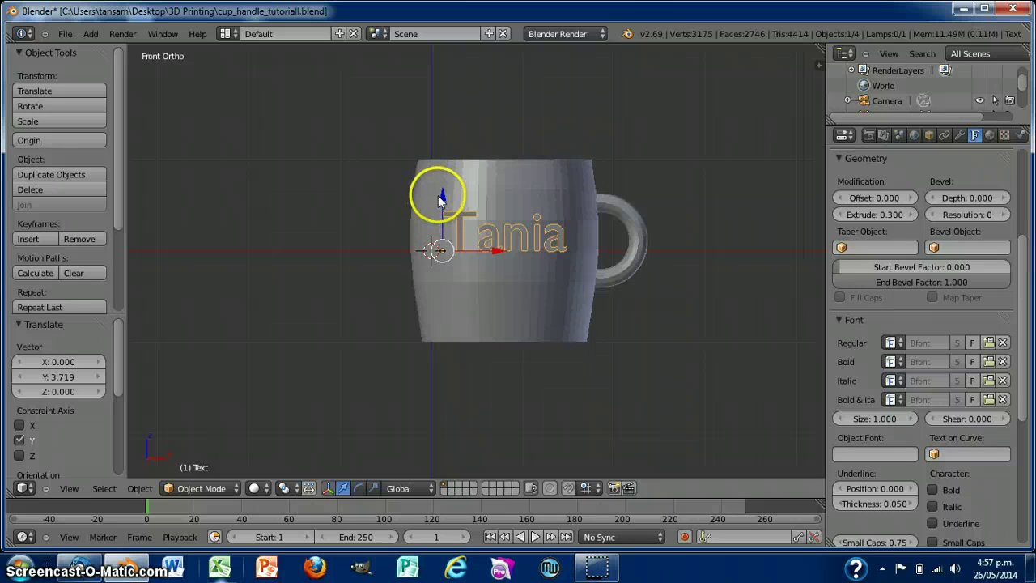
{"action": "left_click_drag", "start_coordinate": [441, 197], "coordinate": [445, 186]}
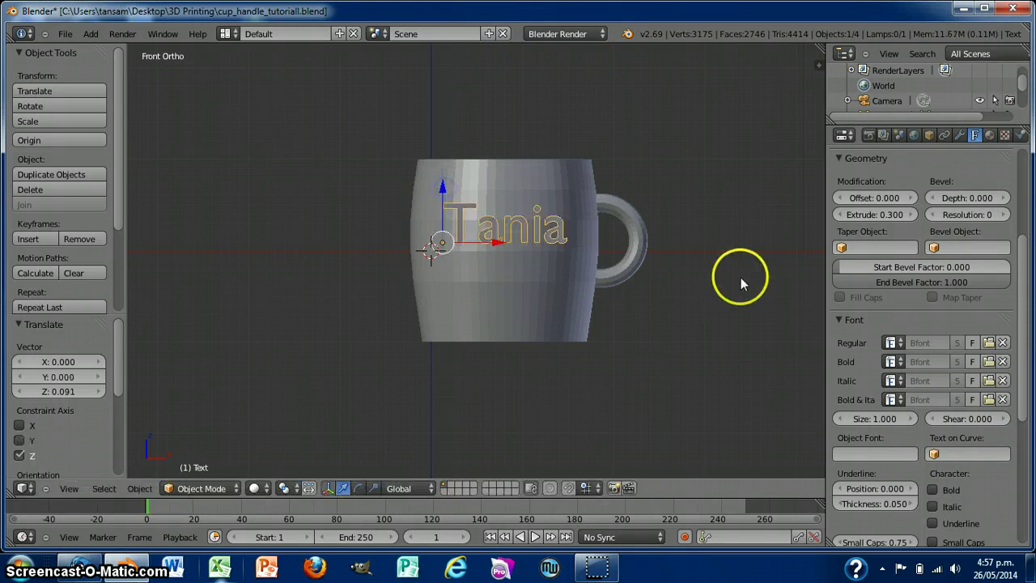
{"action": "middle_click_drag", "start_coordinate": [749, 280], "coordinate": [751, 400]}
{"action": "left_click_drag", "start_coordinate": [446, 328], "coordinate": [455, 292]}
{"action": "right_click", "coordinate": [675, 340]}
{"action": "mouse_move", "coordinate": [675, 340]}
{"action": "middle_mouse_down"}
{"action": "mouse_move", "coordinate": [672, 416]}
{"action": "mouse_move", "coordinate": [676, 347]}
{"action": "middle_mouse_up"}
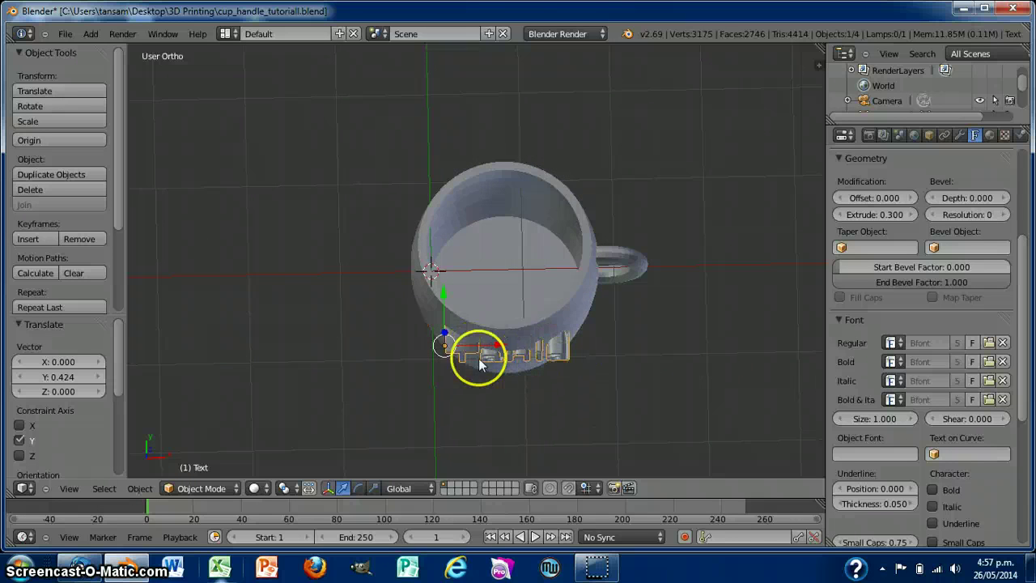
{"action": "middle_click_drag", "start_coordinate": [628, 356], "coordinate": [622, 429]}
{"action": "middle_click_drag", "start_coordinate": [636, 372], "coordinate": [704, 280]}
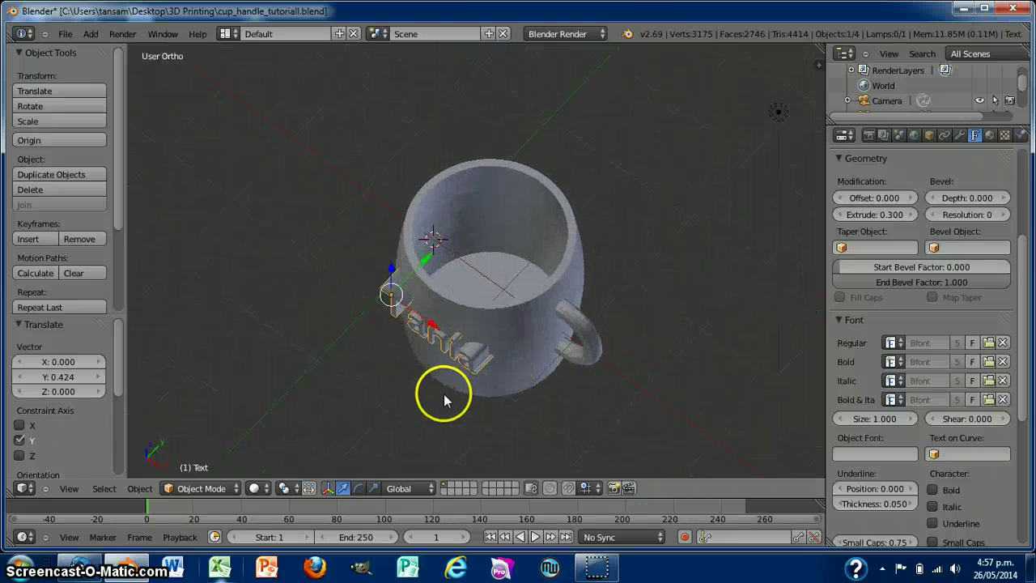
Increase the text's extrusion to 0.4 so the letters reach through the curved cup wall
{"action": "key", "text": "KP_1"}
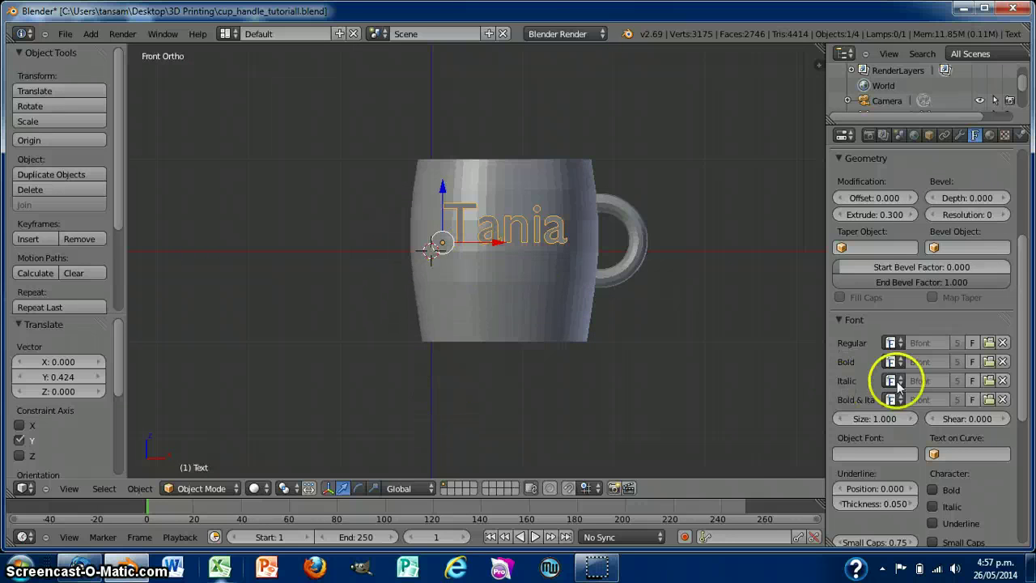
{"action": "left_click", "coordinate": [874, 216]}
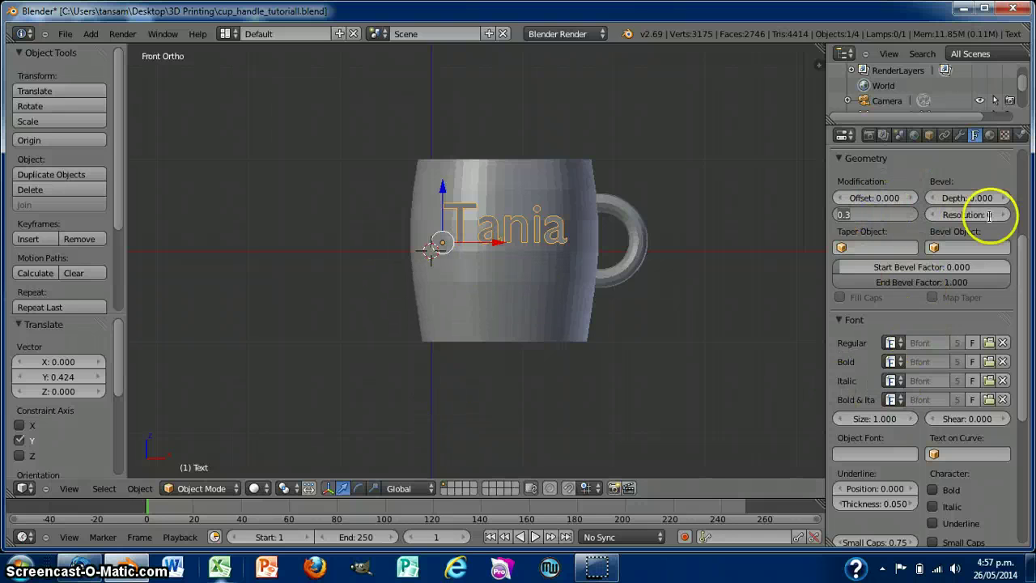
{"action": "key", "text": "Return"}
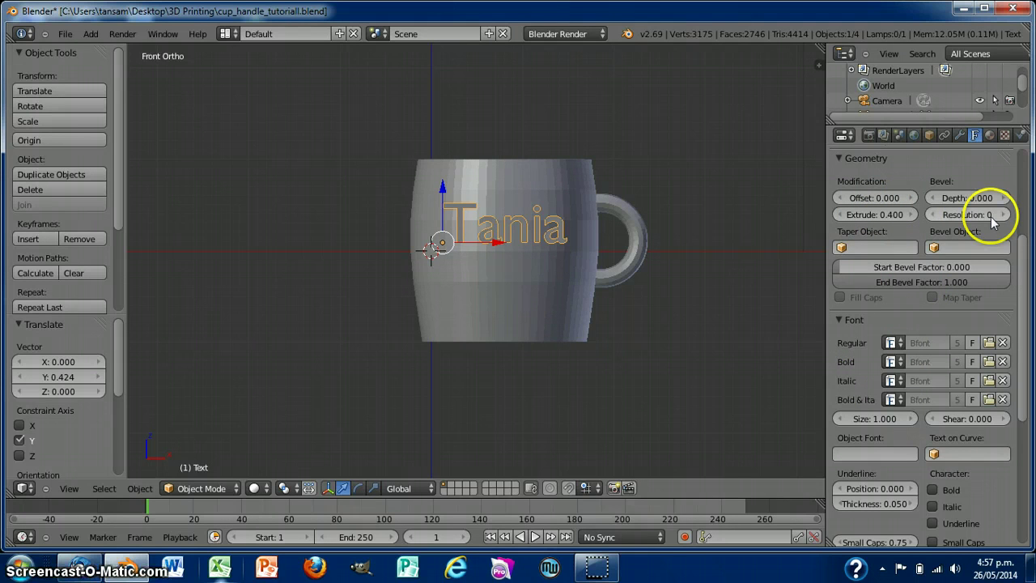
{"action": "middle_click_drag", "start_coordinate": [775, 355], "coordinate": [752, 425]}
{"action": "middle_click_drag", "start_coordinate": [731, 365], "coordinate": [727, 315]}
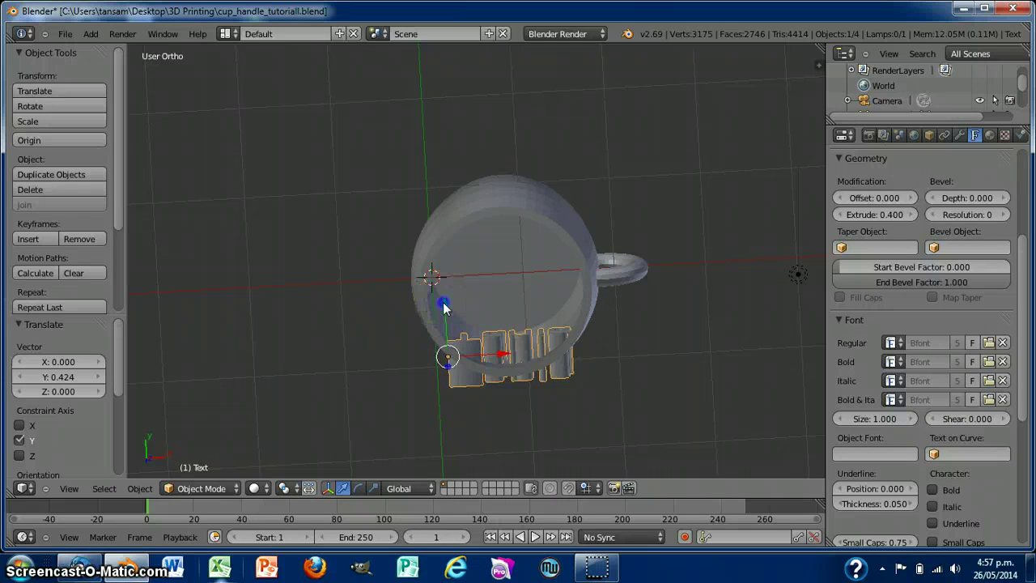
Nudge the text about 0.014 units along positive Y and convert it to a mesh
{"action": "mouse_move", "coordinate": [442, 302]}
{"action": "left_mouse_down"}
{"action": "mouse_move", "coordinate": [446, 293]}
{"action": "mouse_move", "coordinate": [449, 307]}
{"action": "left_mouse_up"}
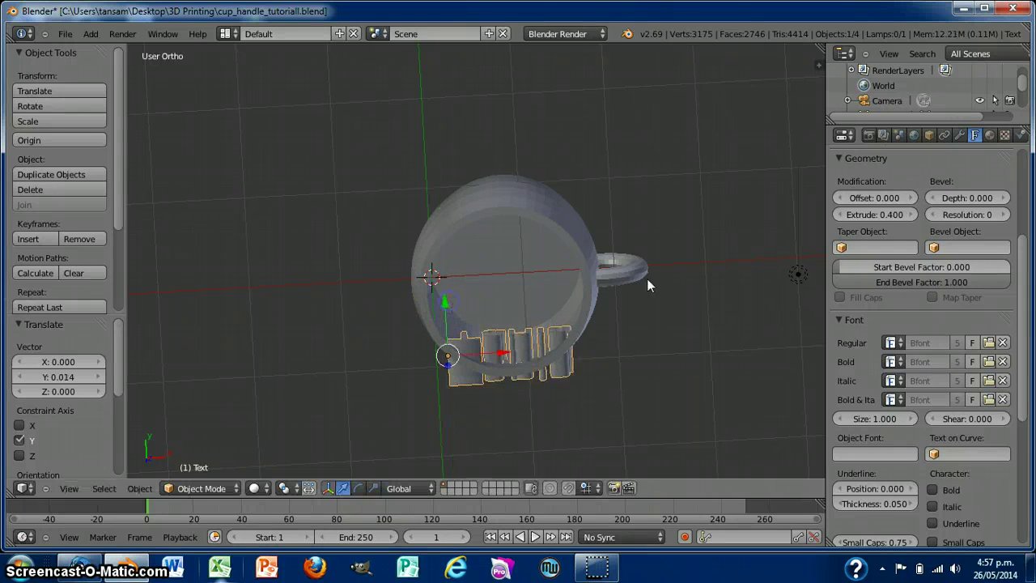
{"action": "middle_click_drag", "start_coordinate": [685, 343], "coordinate": [652, 269]}
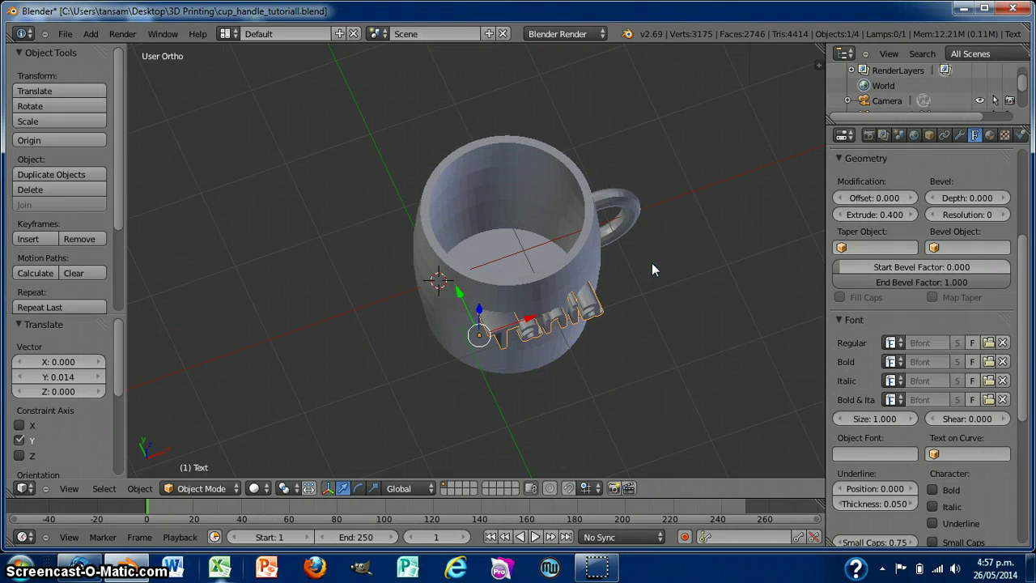
{"action": "key", "text": "alt+c"}
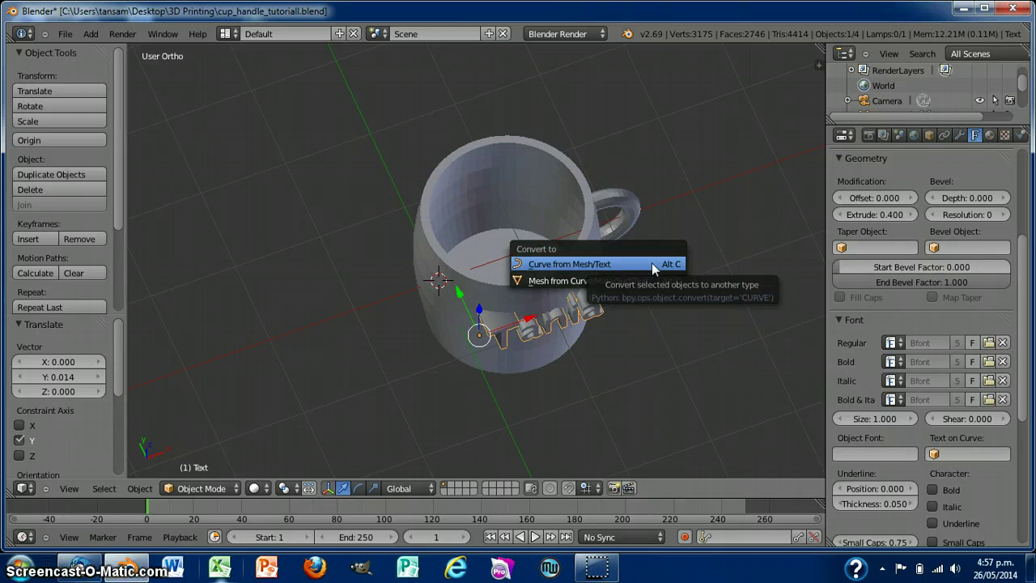
{"action": "left_click", "coordinate": [604, 279]}
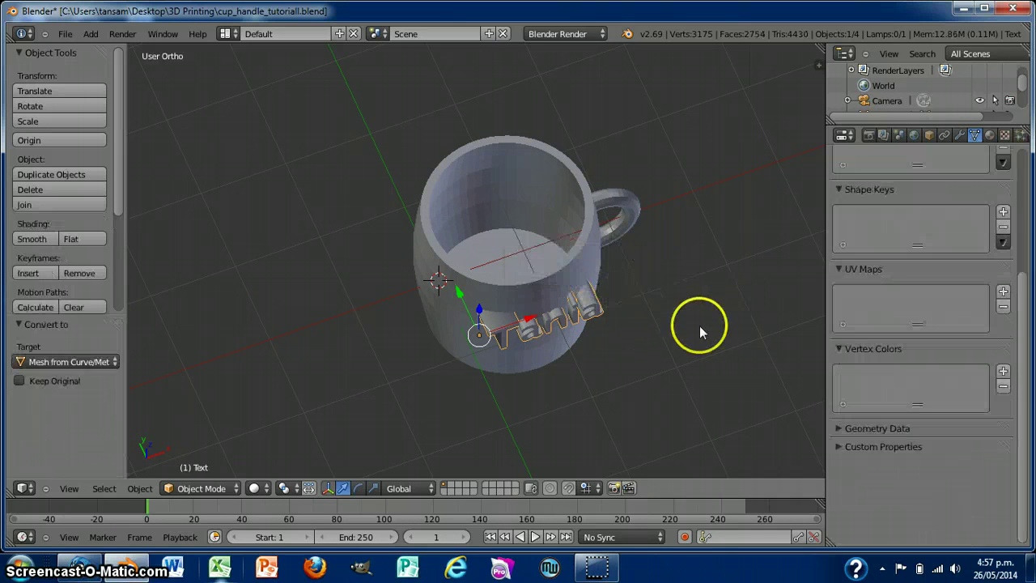
Add a Boolean modifier to the text mesh on the cup's front and use the Intersect operation
{"action": "middle_click_drag", "start_coordinate": [686, 332], "coordinate": [629, 290]}
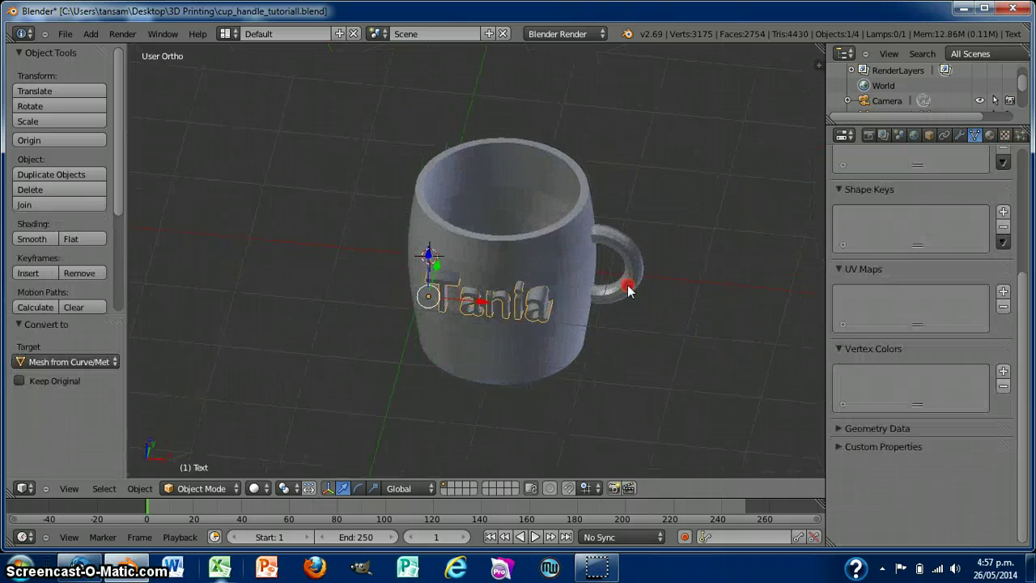
{"action": "right_click", "coordinate": [559, 256]}
{"action": "middle_click_drag", "start_coordinate": [722, 330], "coordinate": [735, 356]}
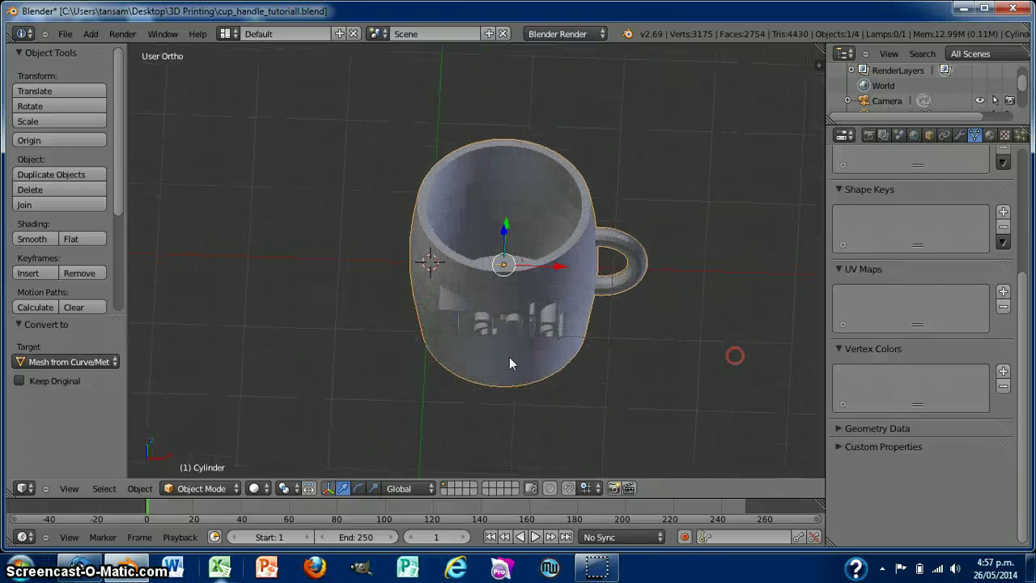
{"action": "right_click", "coordinate": [444, 315]}
{"action": "left_click", "coordinate": [970, 180]}
{"action": "left_click", "coordinate": [962, 133]}
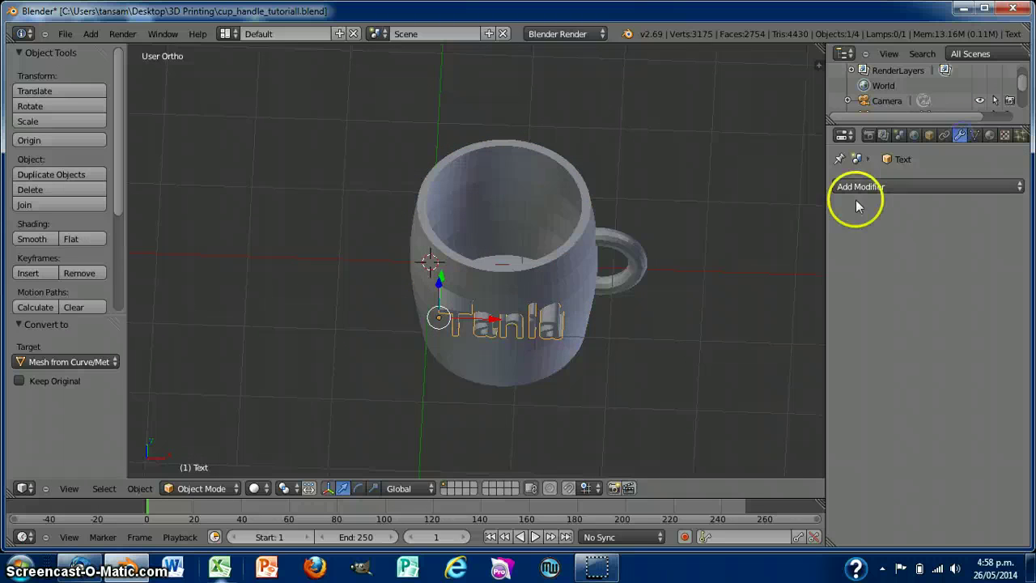
{"action": "left_click", "coordinate": [867, 186]}
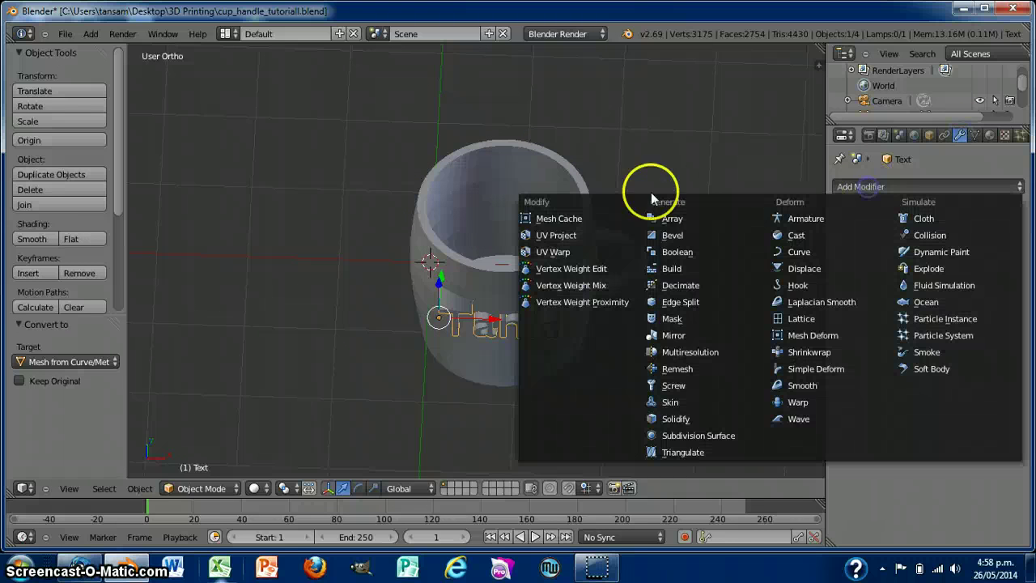
{"action": "left_click", "coordinate": [675, 251]}
{"action": "left_click", "coordinate": [882, 274]}
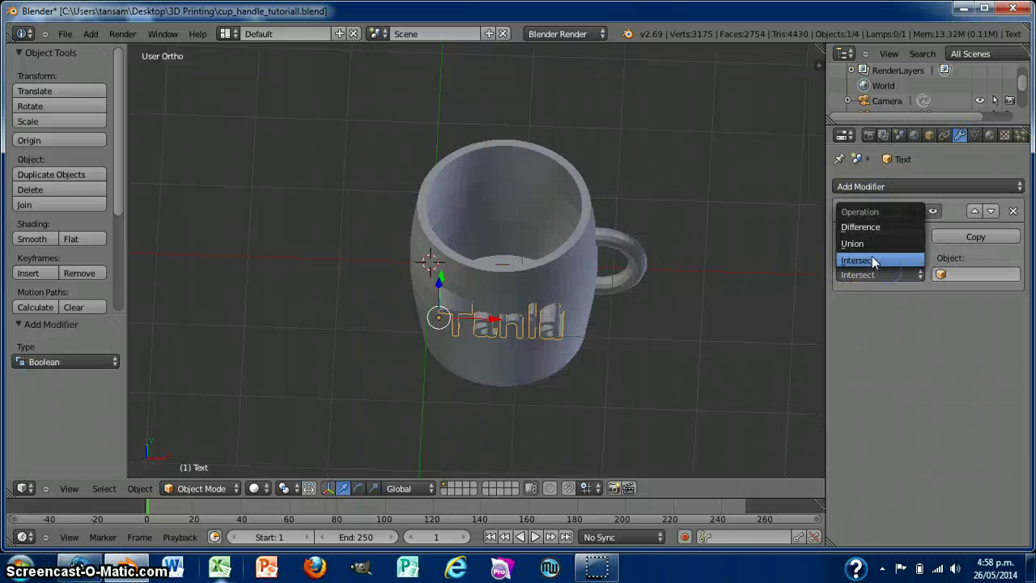
{"action": "left_click", "coordinate": [920, 274]}
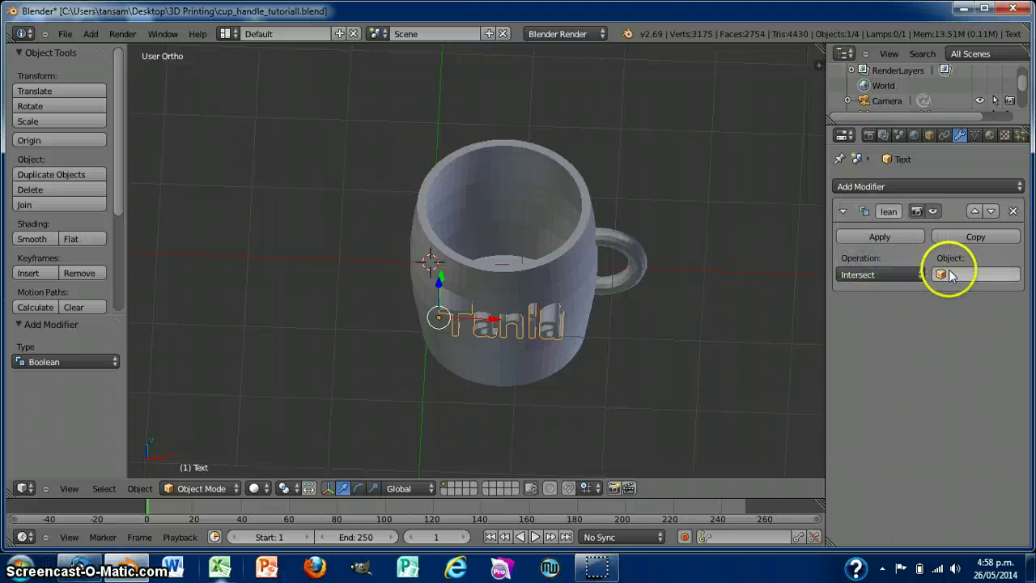
Choose Cylinder as the Boolean's target object and apply the modifier to the text
{"action": "left_click", "coordinate": [945, 275]}
{"action": "left_click", "coordinate": [928, 298]}
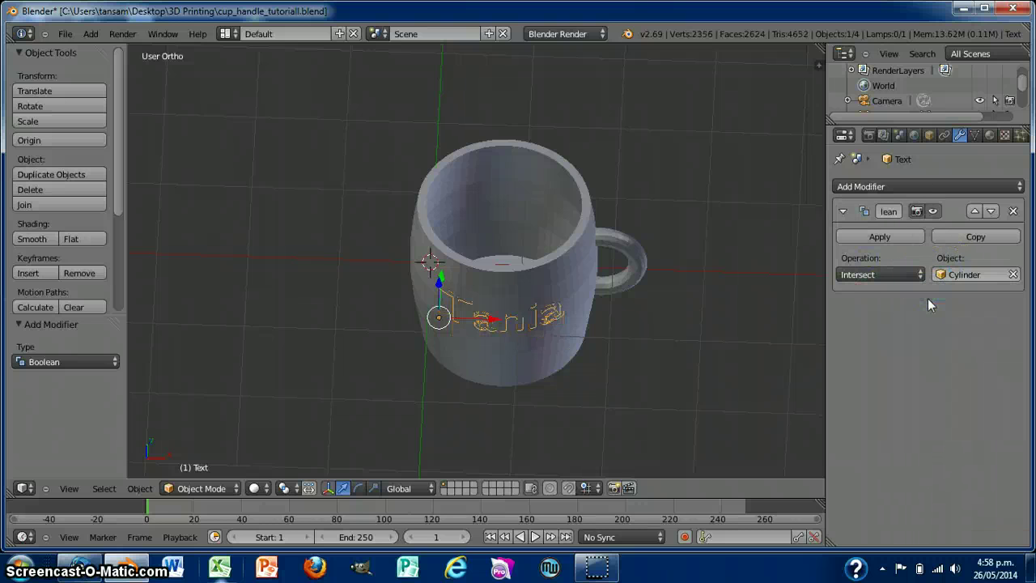
{"action": "left_click", "coordinate": [890, 237]}
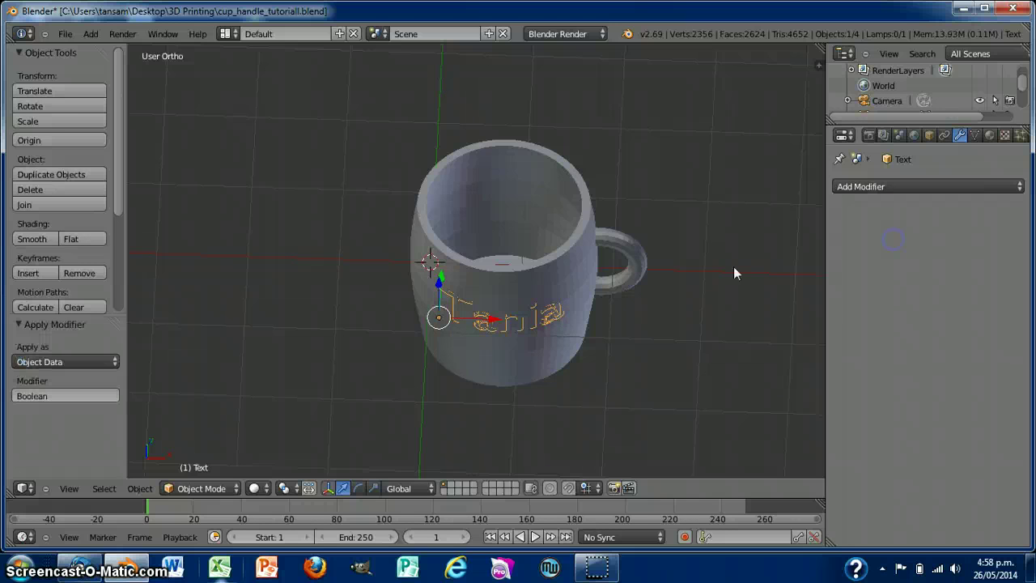
{"action": "right_click", "coordinate": [458, 314]}
{"action": "left_click_drag", "start_coordinate": [441, 273], "coordinate": [437, 325]}
{"action": "right_click", "coordinate": [603, 358]}
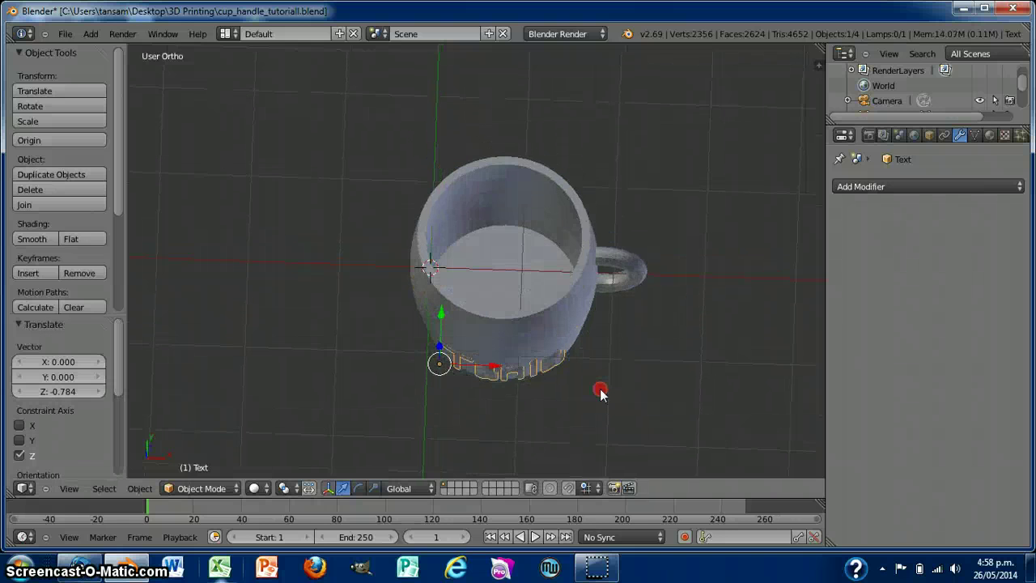
{"action": "middle_click_drag", "start_coordinate": [603, 359], "coordinate": [615, 259]}
{"action": "key", "text": "ctrl+z"}
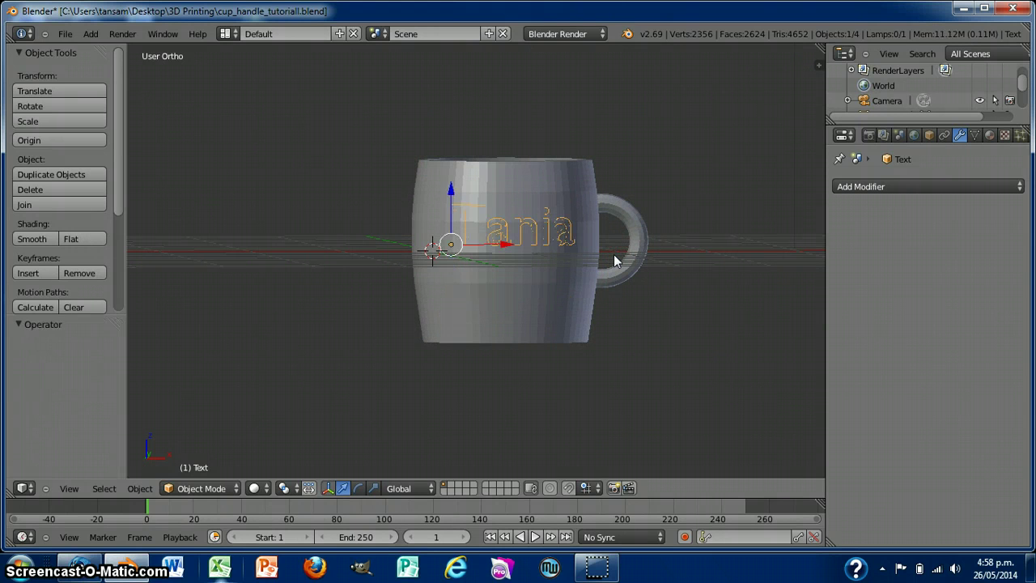
Move the curved lettering about 0.151 units along negative Y, out of the cup's front wall
{"action": "middle_click_drag", "start_coordinate": [467, 377], "coordinate": [524, 374]}
{"action": "left_click_drag", "start_coordinate": [469, 243], "coordinate": [484, 251]}
{"action": "middle_click_drag", "start_coordinate": [681, 310], "coordinate": [657, 373]}
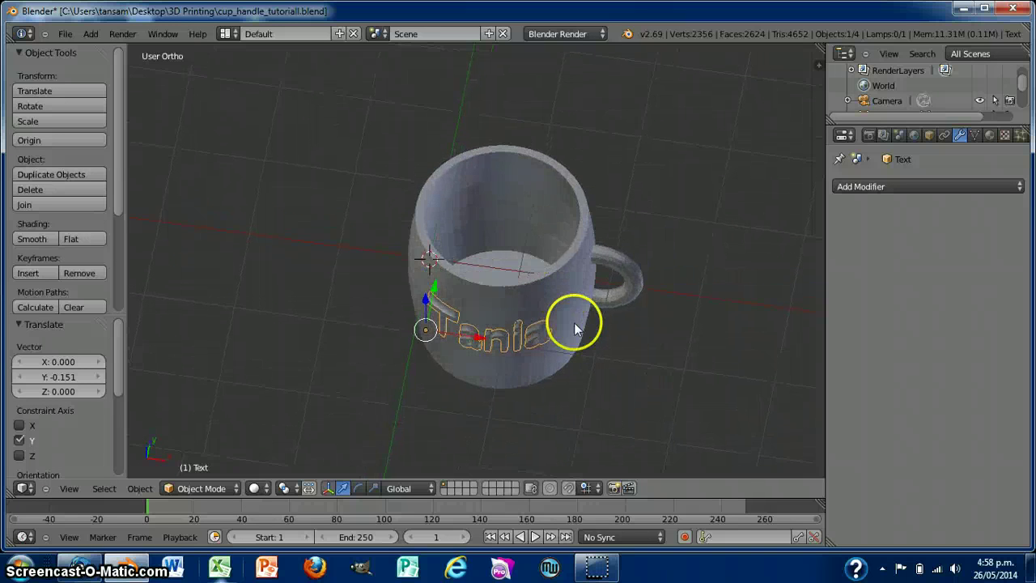
{"action": "mouse_move", "coordinate": [599, 354]}
{"action": "middle_mouse_down"}
{"action": "mouse_move", "coordinate": [610, 409]}
{"action": "mouse_move", "coordinate": [615, 353]}
{"action": "middle_mouse_up"}
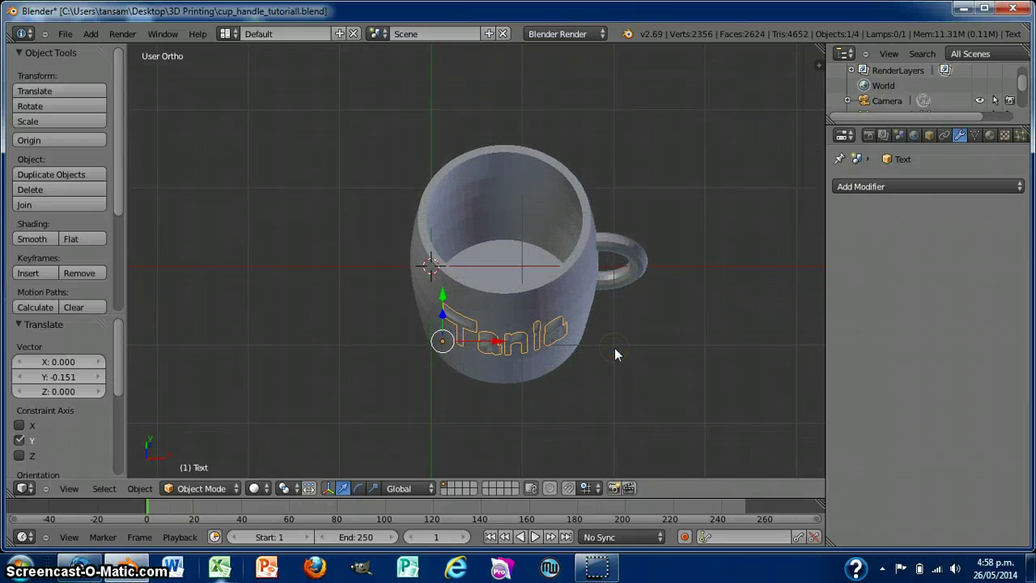
From the top view, move the lettering about 0.072 units along positive Y, back towards the cup's outer wall
{"action": "key", "text": "KP_7"}
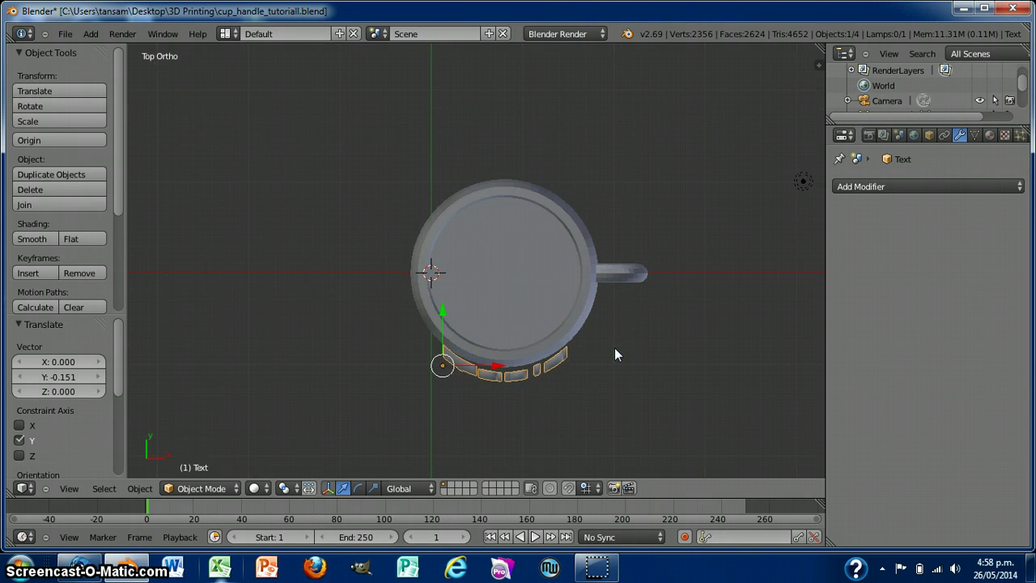
{"action": "scroll", "coordinate": [612, 356], "scroll_direction": "up", "scroll_amount": 4}
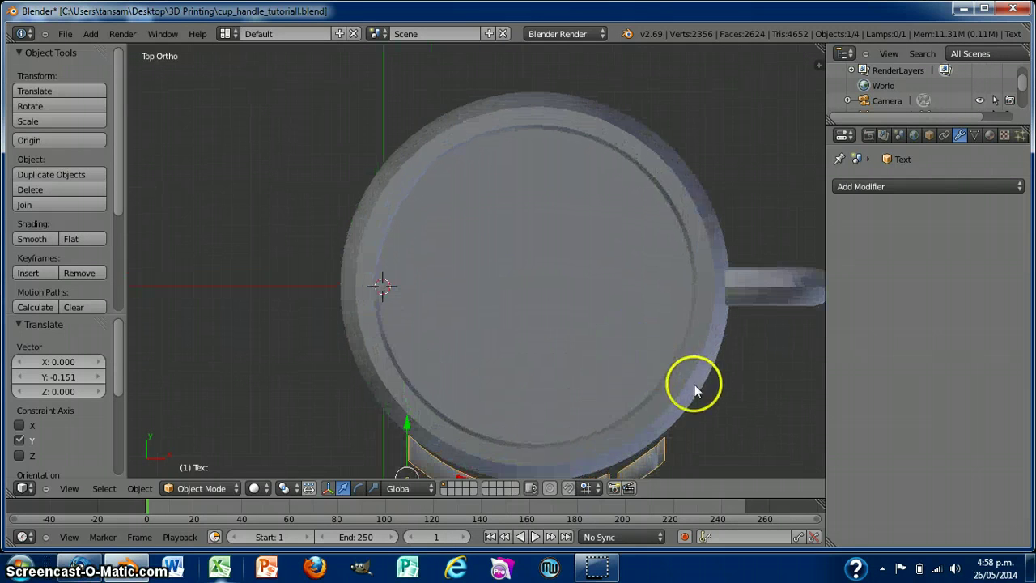
{"action": "middle_click_drag", "start_coordinate": [694, 384], "coordinate": [677, 203], "text": "shift"}
{"action": "scroll", "coordinate": [733, 348], "scroll_direction": "up", "scroll_amount": 2}
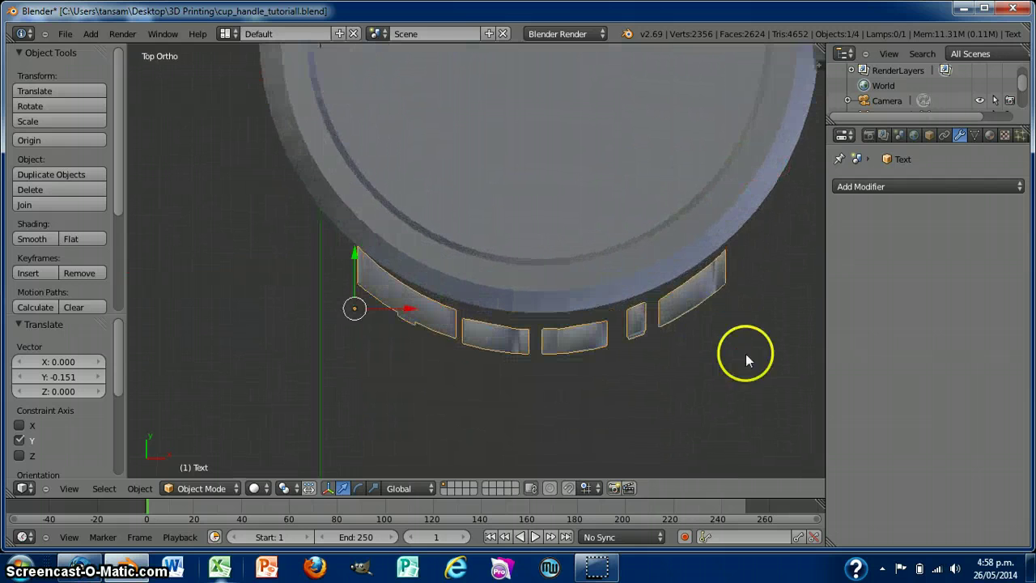
{"action": "right_click", "coordinate": [745, 354]}
{"action": "middle_click_drag", "start_coordinate": [746, 347], "coordinate": [709, 355], "text": "shift"}
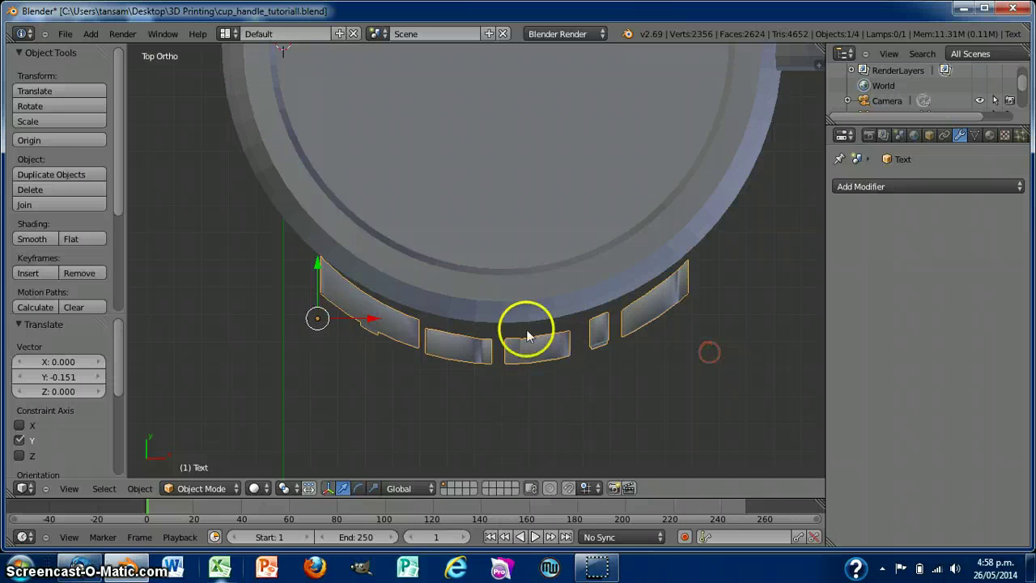
{"action": "left_click_drag", "start_coordinate": [317, 270], "coordinate": [318, 246]}
Push the lettering a further 0.022 units or so along positive Y into the cup's wall
{"action": "middle_click_drag", "start_coordinate": [555, 390], "coordinate": [549, 367]}
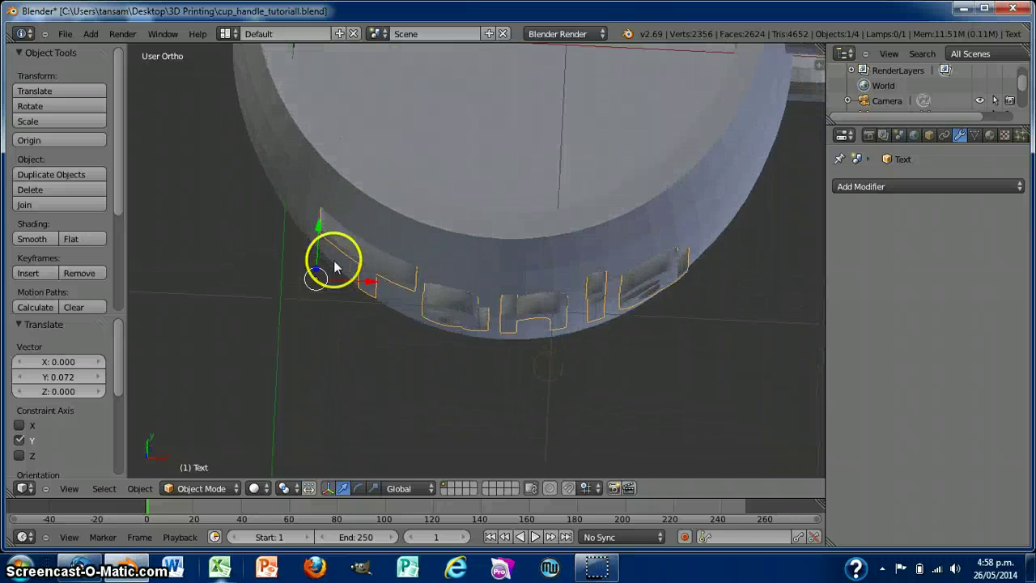
{"action": "middle_click_drag", "start_coordinate": [378, 337], "coordinate": [376, 351]}
{"action": "mouse_move", "coordinate": [321, 245]}
{"action": "left_mouse_down"}
{"action": "mouse_move", "coordinate": [321, 235]}
{"action": "mouse_move", "coordinate": [321, 256]}
{"action": "mouse_move", "coordinate": [318, 222]}
{"action": "mouse_move", "coordinate": [320, 231]}
{"action": "left_mouse_up"}
{"action": "middle_click_drag", "start_coordinate": [617, 356], "coordinate": [613, 279]}
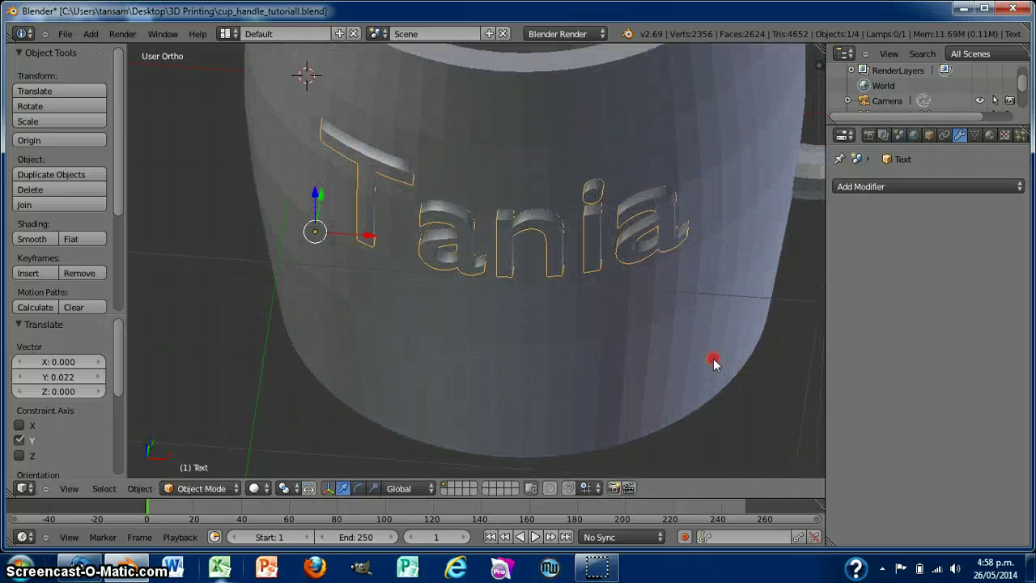
Examine from the front and the right side how the letters sit against the cup's curved wall
{"action": "scroll", "coordinate": [713, 359], "scroll_direction": "down", "scroll_amount": 5}
{"action": "middle_click_drag", "start_coordinate": [714, 346], "coordinate": [728, 323]}
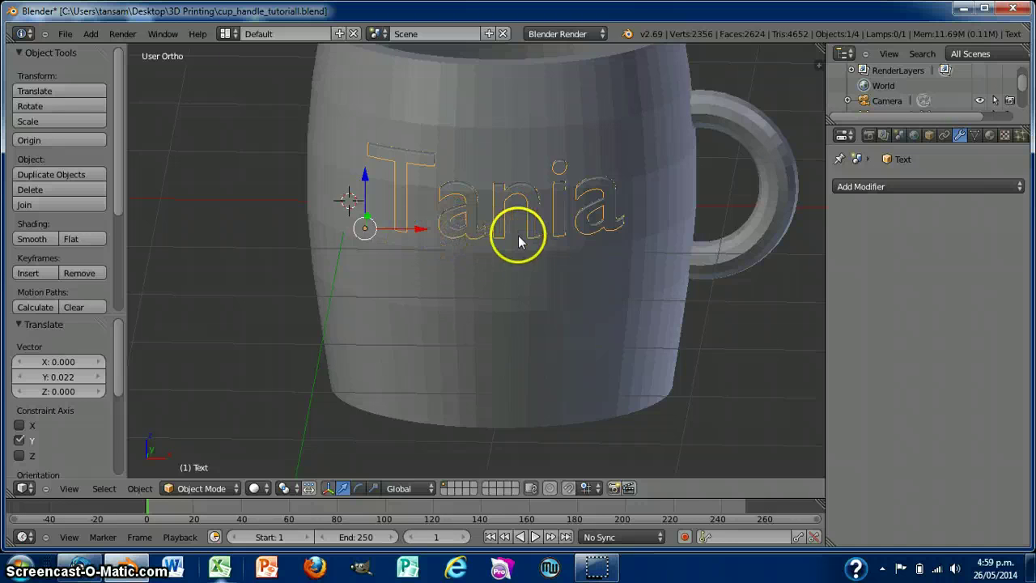
{"action": "scroll", "coordinate": [766, 324], "scroll_direction": "up", "scroll_amount": 1}
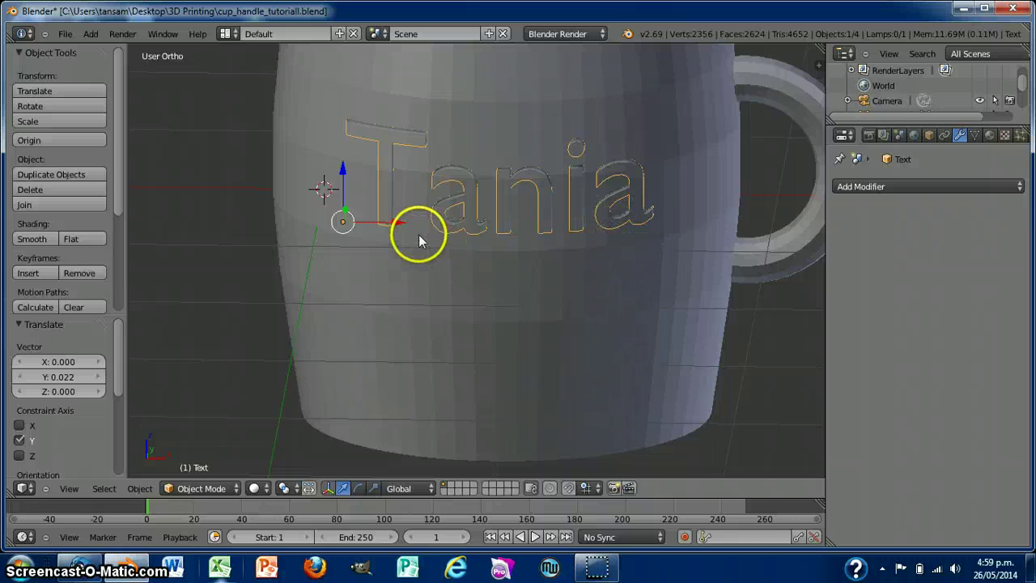
{"action": "scroll", "coordinate": [470, 258], "scroll_direction": "up", "scroll_amount": 1}
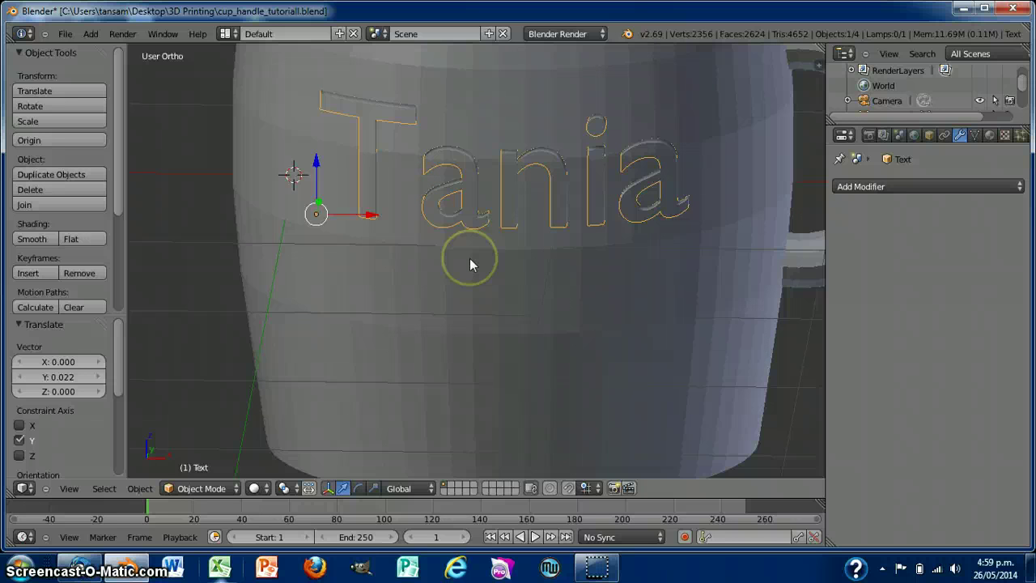
{"action": "key", "text": "KP_1"}
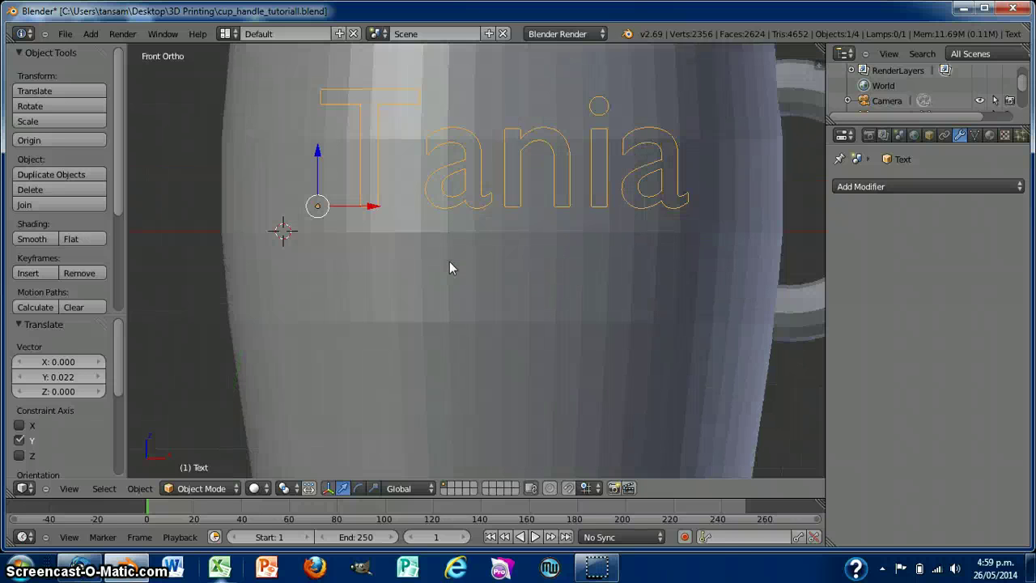
{"action": "key", "text": "KP_3"}
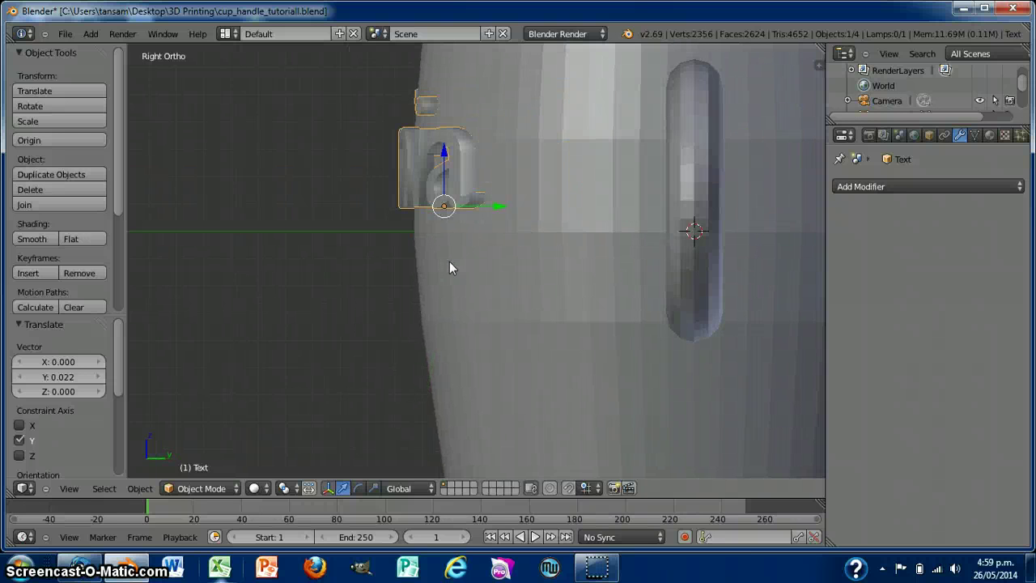
Inspect the lettering's mesh in Edit Mode from several sides to check how its back faces meet the cup's wall
{"action": "right_click", "coordinate": [380, 208]}
{"action": "key", "text": "Tab"}
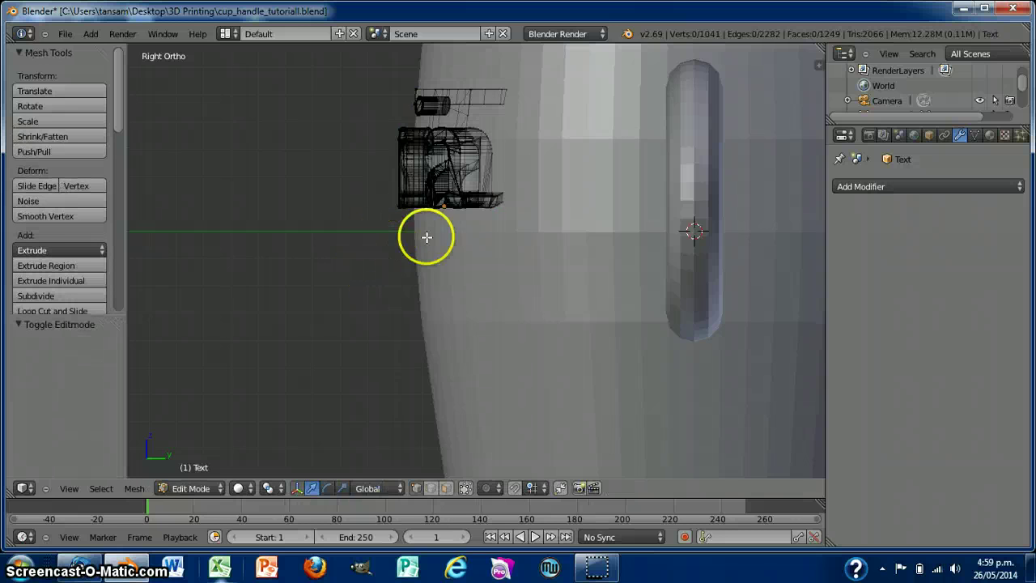
{"action": "scroll", "coordinate": [350, 236], "scroll_direction": "up", "scroll_amount": 1}
{"action": "scroll", "coordinate": [349, 236], "scroll_direction": "up", "scroll_amount": 1}
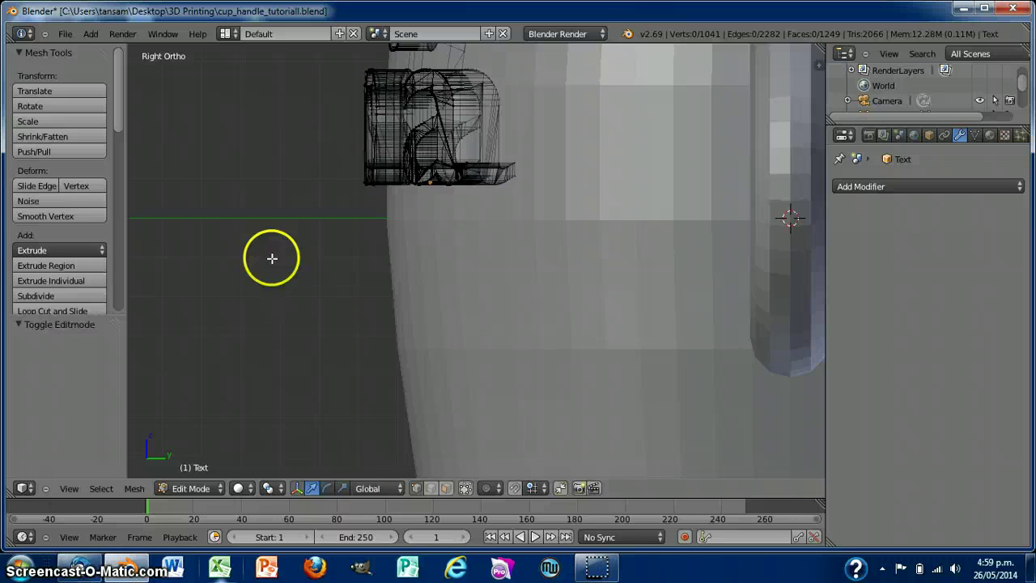
{"action": "middle_click_drag", "start_coordinate": [273, 259], "coordinate": [401, 267]}
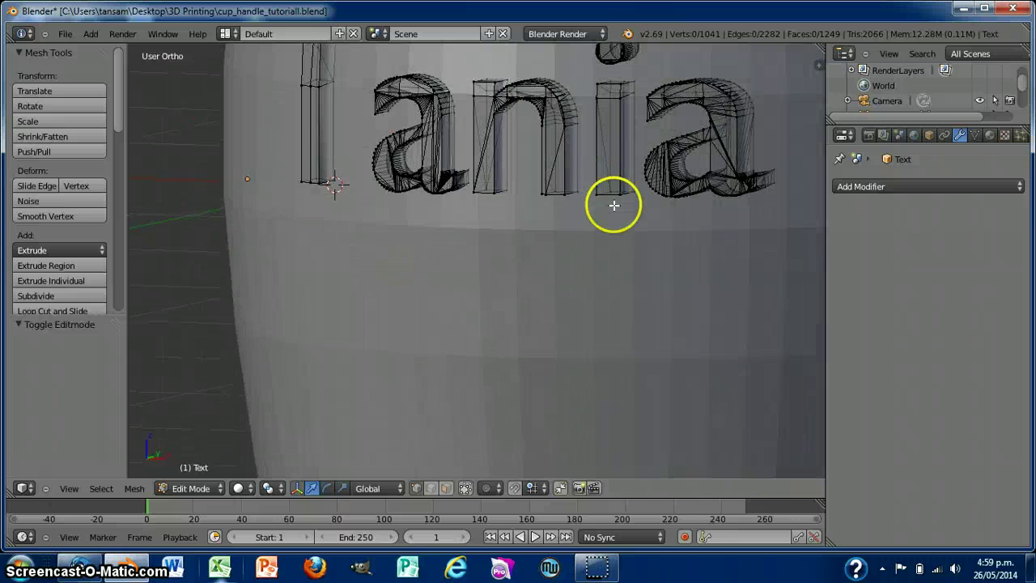
{"action": "middle_click_drag", "start_coordinate": [335, 185], "coordinate": [141, 230]}
{"action": "middle_click_drag", "start_coordinate": [325, 279], "coordinate": [404, 288]}
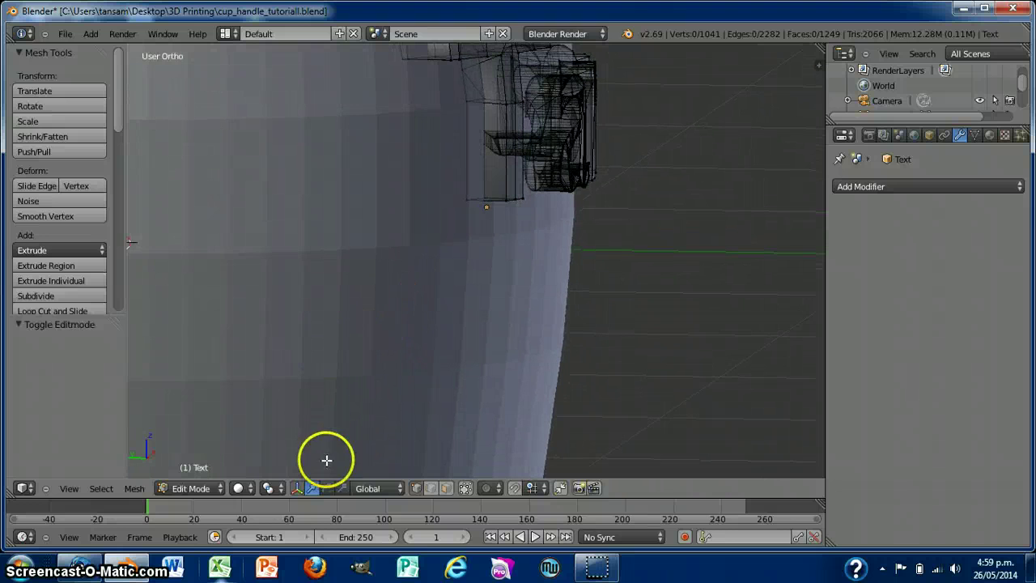
{"action": "left_click", "coordinate": [534, 328]}
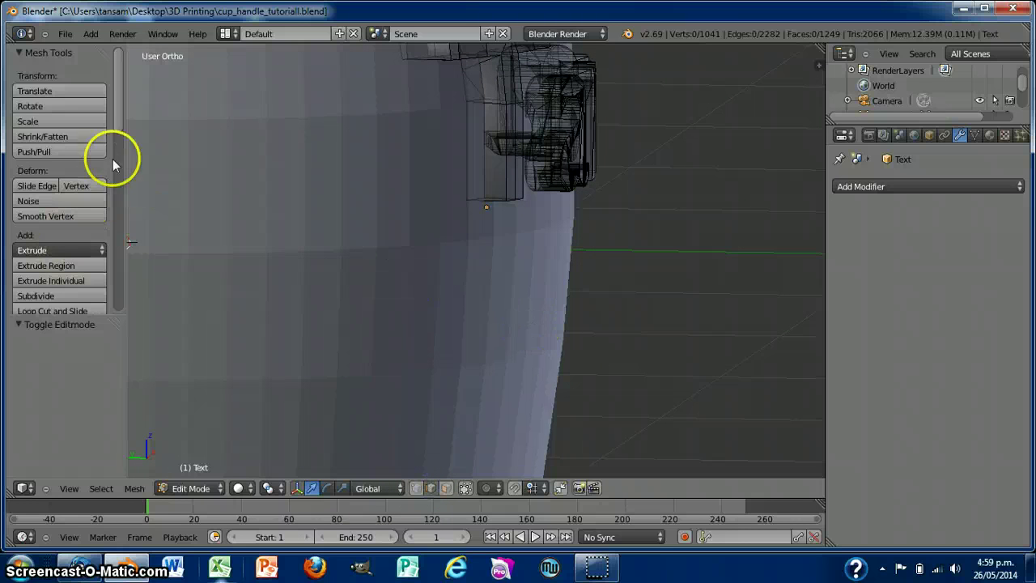
{"action": "scroll", "coordinate": [553, 285], "scroll_direction": "up", "scroll_amount": 1}
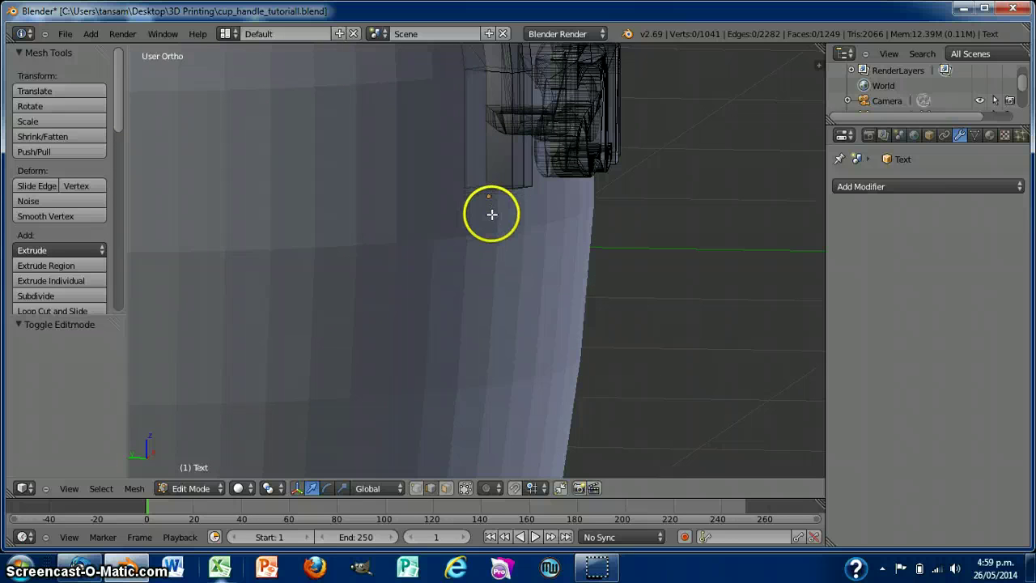
{"action": "key", "text": "z"}
{"action": "key", "text": "z"}
{"action": "middle_click_drag", "start_coordinate": [652, 289], "coordinate": [671, 317]}
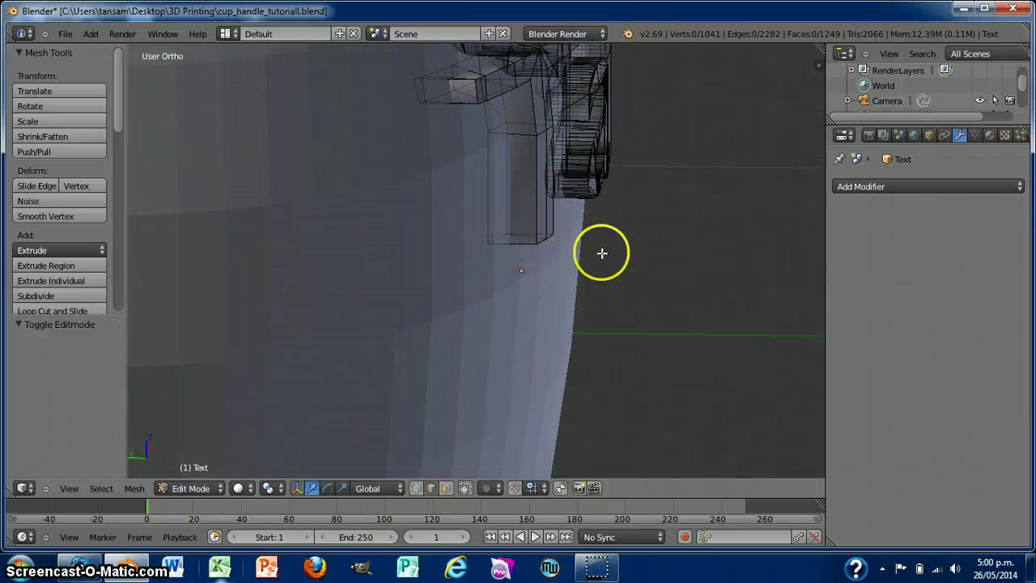
{"action": "key", "text": "Tab"}
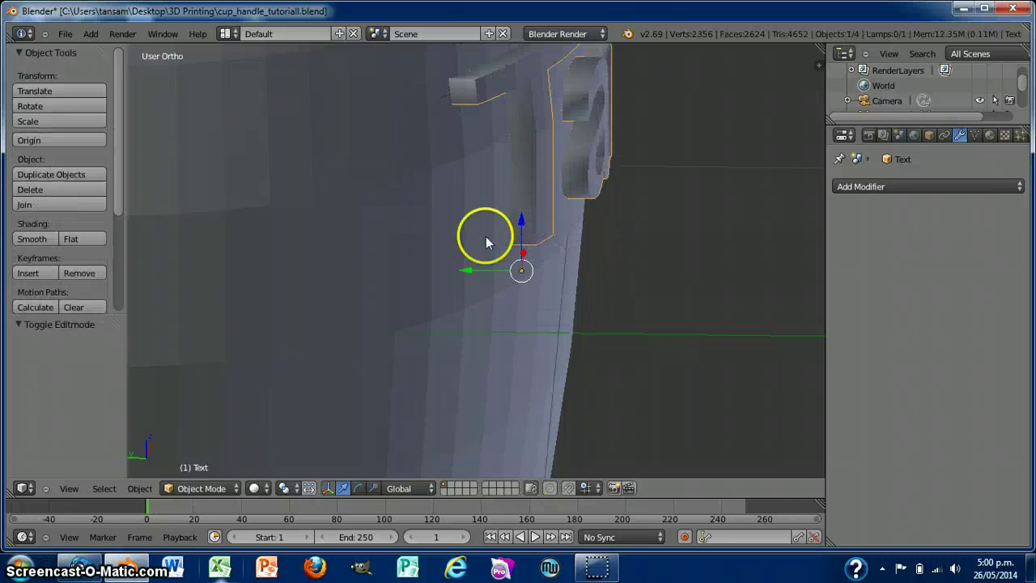
Move the lettering 0.077 units along negative Y, out of the cup's wall, and bring it back 0.026 units along positive Y
{"action": "left_click_drag", "start_coordinate": [467, 271], "coordinate": [506, 269]}
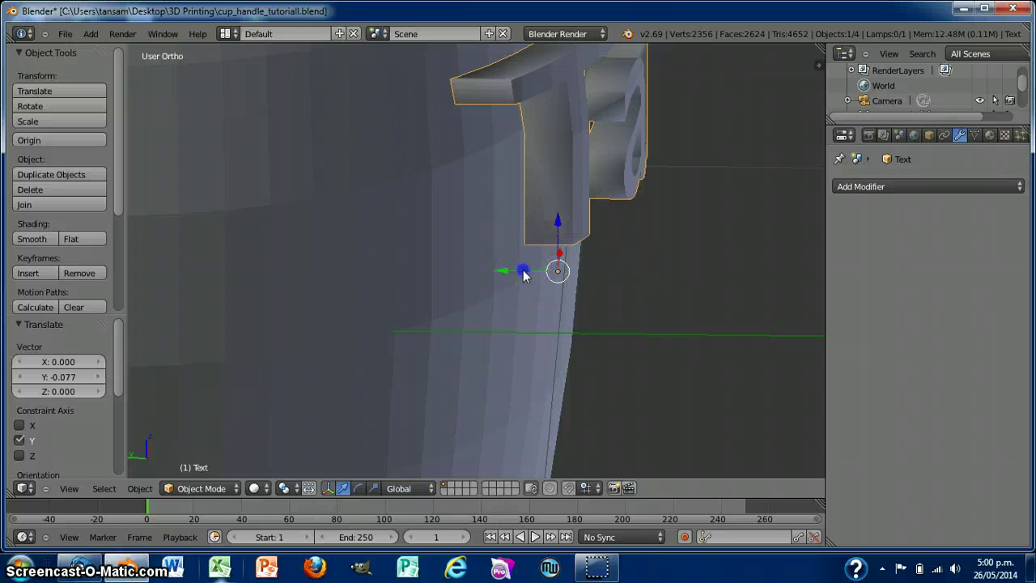
{"action": "mouse_move", "coordinate": [523, 272]}
{"action": "left_mouse_down"}
{"action": "mouse_move", "coordinate": [483, 264]}
{"action": "mouse_move", "coordinate": [509, 266]}
{"action": "mouse_move", "coordinate": [528, 252]}
{"action": "left_mouse_up"}
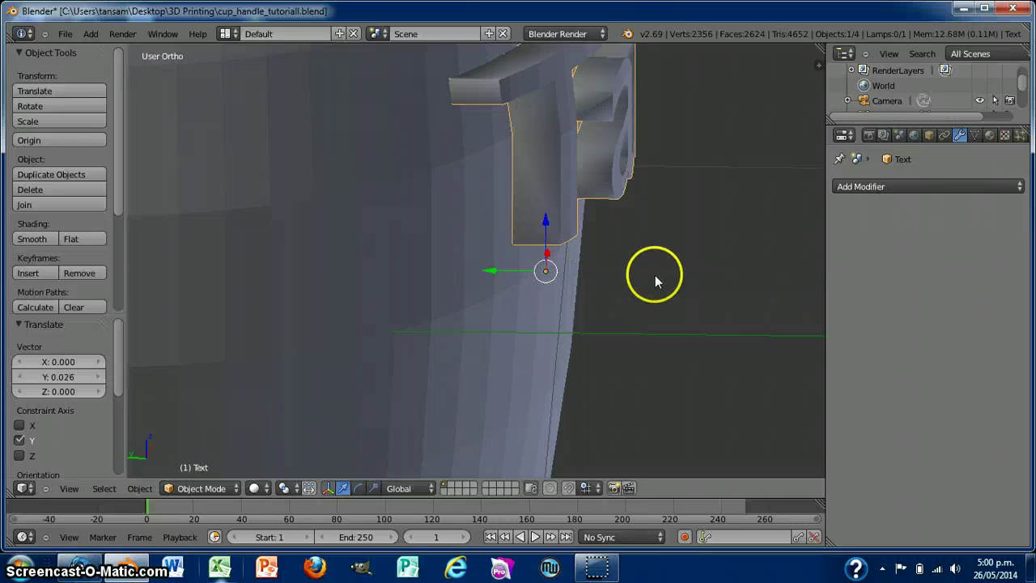
In Edit Mode, try lowering the back bottom edge of the T's stem by 0.077 units along Z to slope its underside
{"action": "key", "text": "Tab"}
{"action": "left_click", "coordinate": [632, 273]}
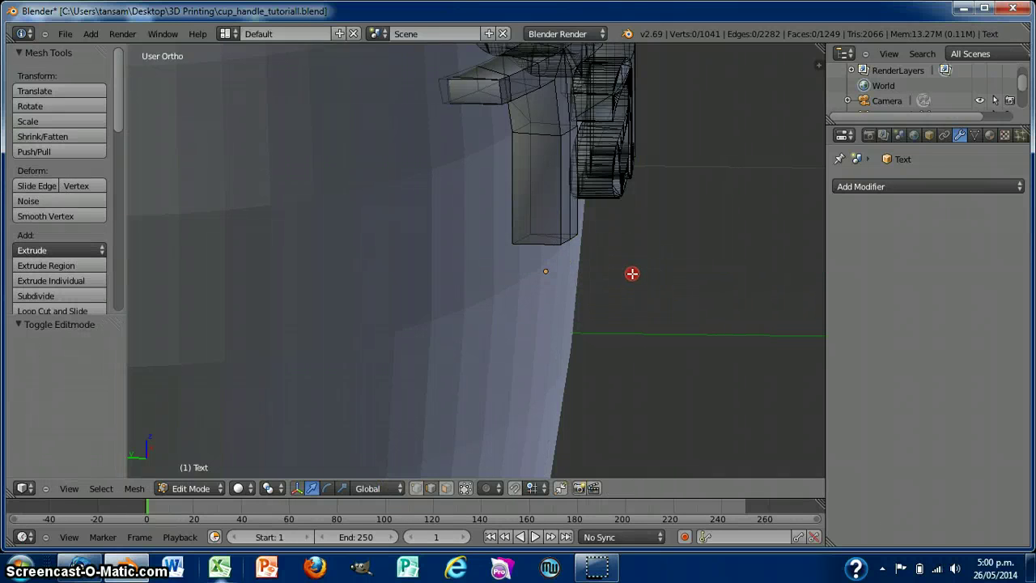
{"action": "middle_click_drag", "start_coordinate": [631, 273], "coordinate": [675, 270]}
{"action": "right_click", "coordinate": [522, 234]}
{"action": "left_click", "coordinate": [675, 273]}
{"action": "left_click", "coordinate": [519, 207]}
{"action": "left_click", "coordinate": [500, 152]}
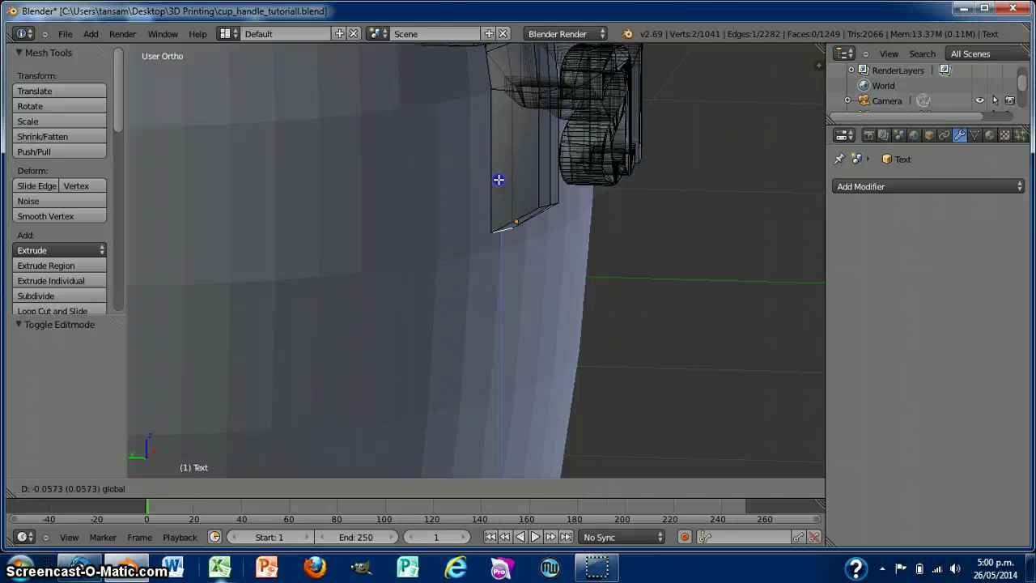
{"action": "left_click", "coordinate": [552, 210]}
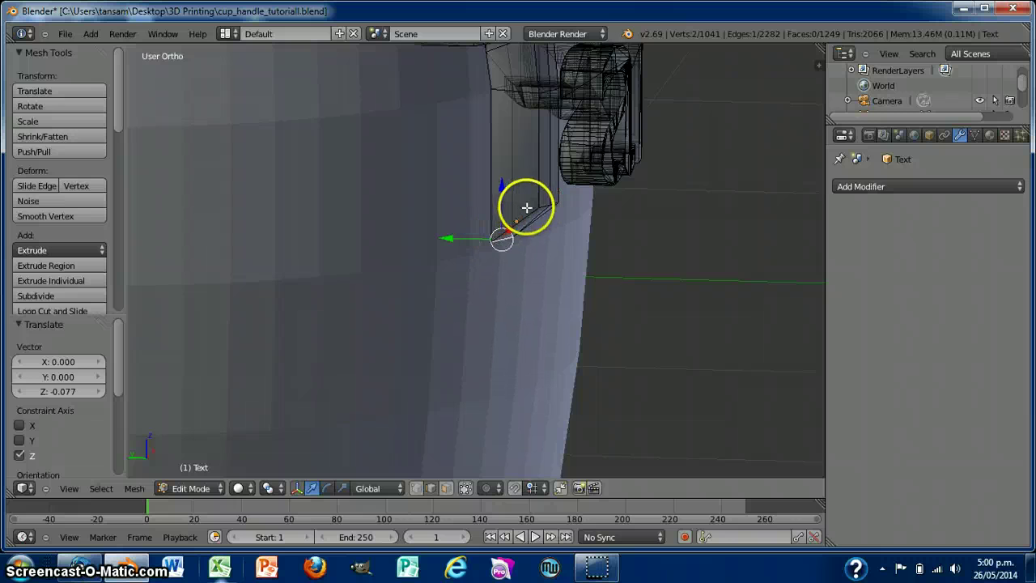
{"action": "middle_click_drag", "start_coordinate": [730, 229], "coordinate": [613, 245]}
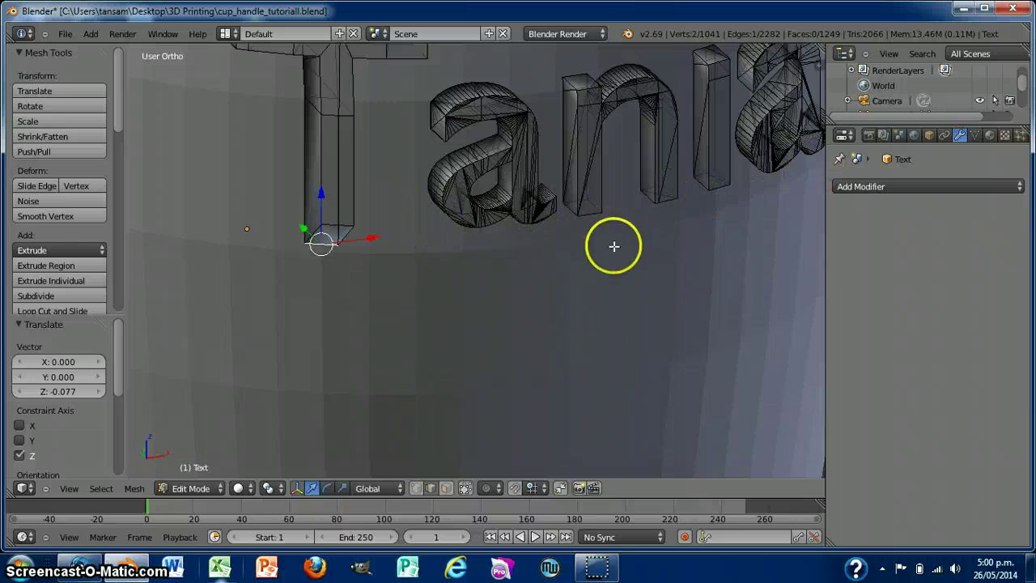
{"action": "middle_click_drag", "start_coordinate": [238, 294], "coordinate": [345, 282]}
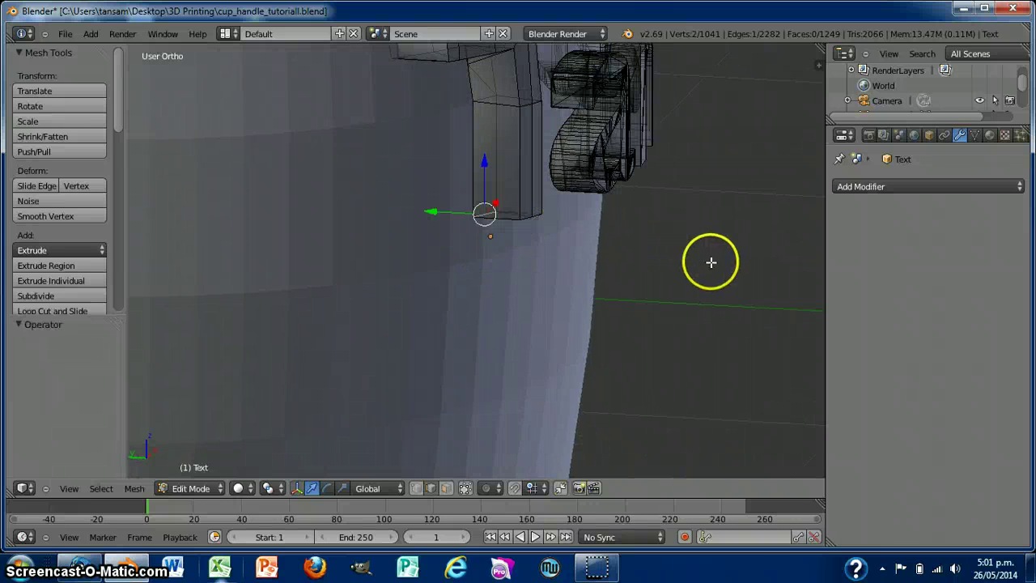
Select the back bottom edges of the straight-stemmed letters T, n and i together and lower them 0.054 units along Z
{"action": "middle_click_drag", "start_coordinate": [666, 280], "coordinate": [629, 273]}
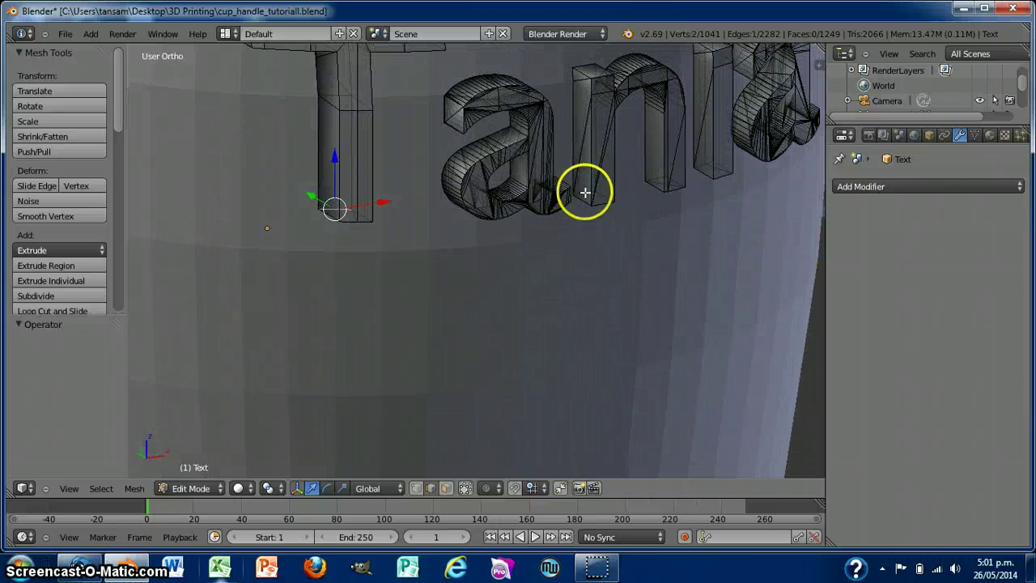
{"action": "right_click", "coordinate": [655, 177], "text": "shift"}
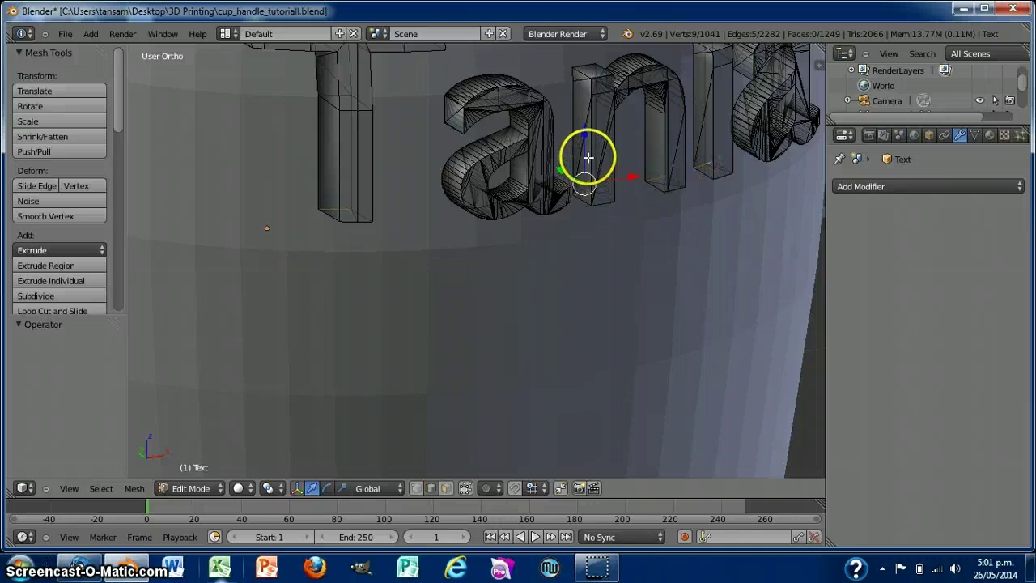
{"action": "left_click_drag", "start_coordinate": [584, 134], "coordinate": [584, 160]}
Examine the undersides of the straight and rounded letters from the front and from above to judge their slope against the cup
{"action": "mouse_move", "coordinate": [722, 274]}
{"action": "middle_mouse_down"}
{"action": "mouse_move", "coordinate": [793, 289]}
{"action": "mouse_move", "coordinate": [719, 308]}
{"action": "mouse_move", "coordinate": [727, 282]}
{"action": "middle_mouse_up"}
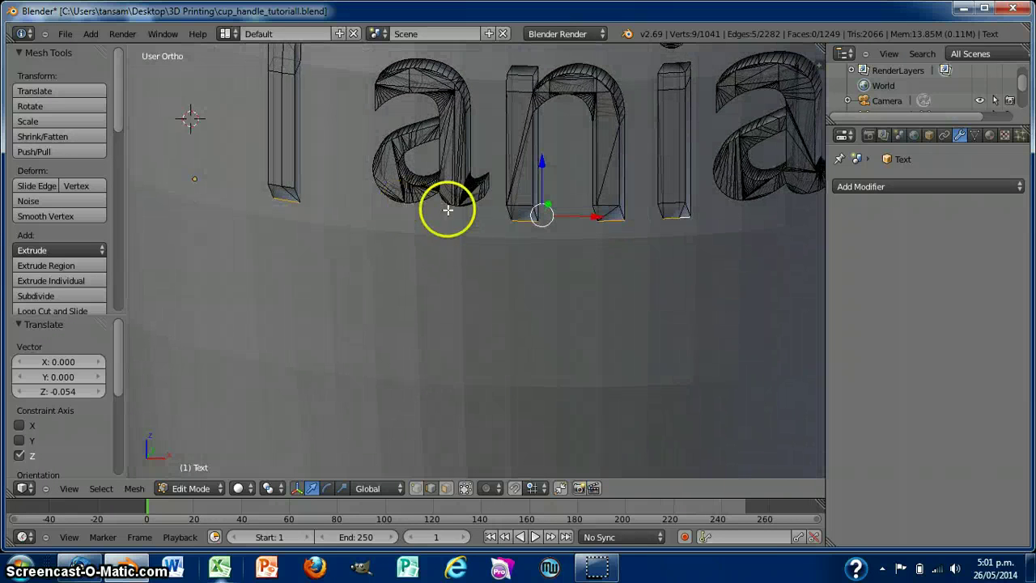
{"action": "mouse_move", "coordinate": [450, 280]}
{"action": "middle_mouse_down"}
{"action": "mouse_move", "coordinate": [485, 248]}
{"action": "mouse_move", "coordinate": [477, 205]}
{"action": "mouse_move", "coordinate": [465, 284]}
{"action": "middle_mouse_up"}
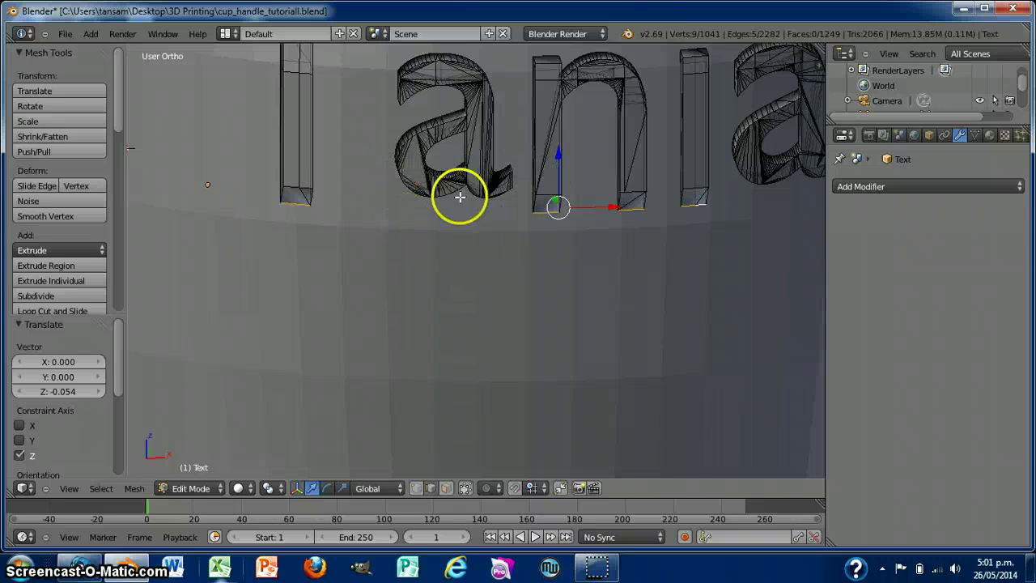
{"action": "middle_click_drag", "start_coordinate": [511, 273], "coordinate": [504, 264]}
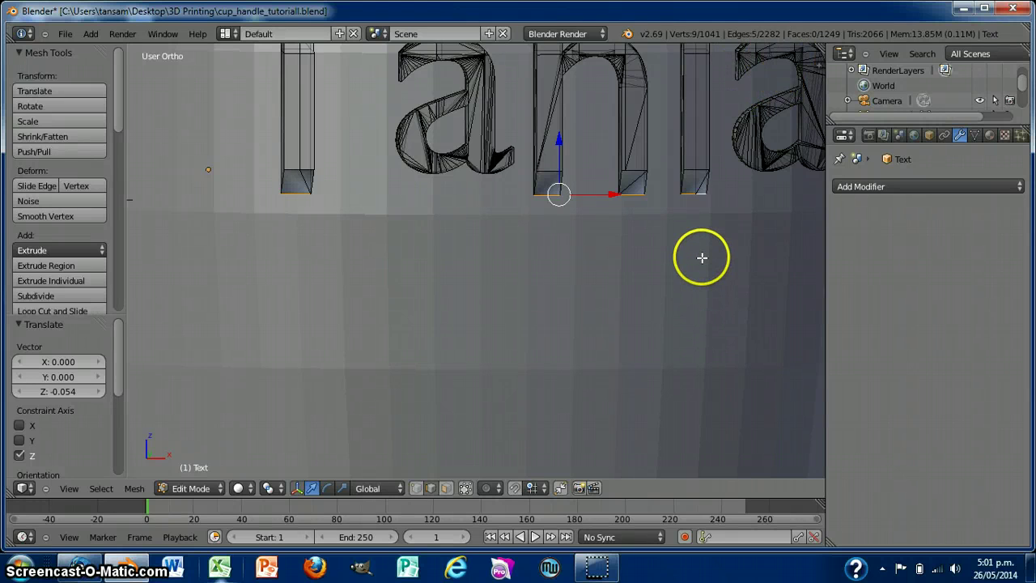
{"action": "scroll", "coordinate": [701, 257], "scroll_direction": "down", "scroll_amount": 3}
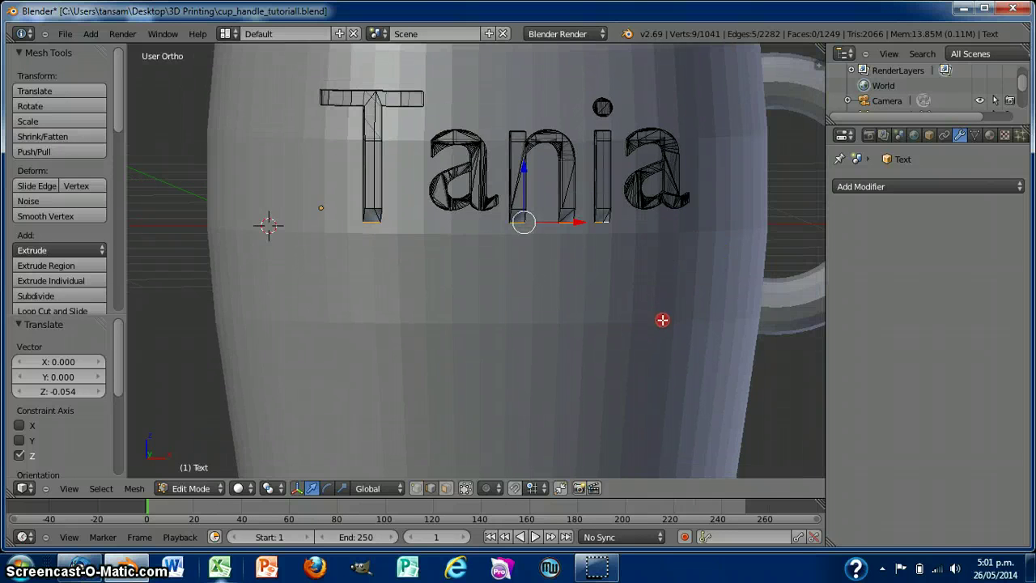
{"action": "middle_click_drag", "start_coordinate": [662, 320], "coordinate": [649, 342]}
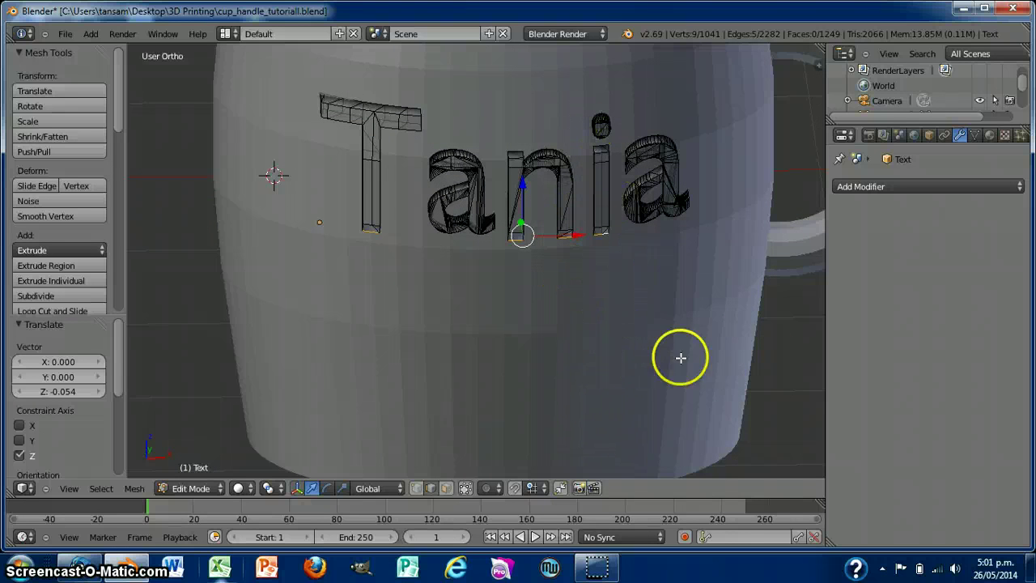
{"action": "middle_click_drag", "start_coordinate": [782, 359], "coordinate": [761, 327]}
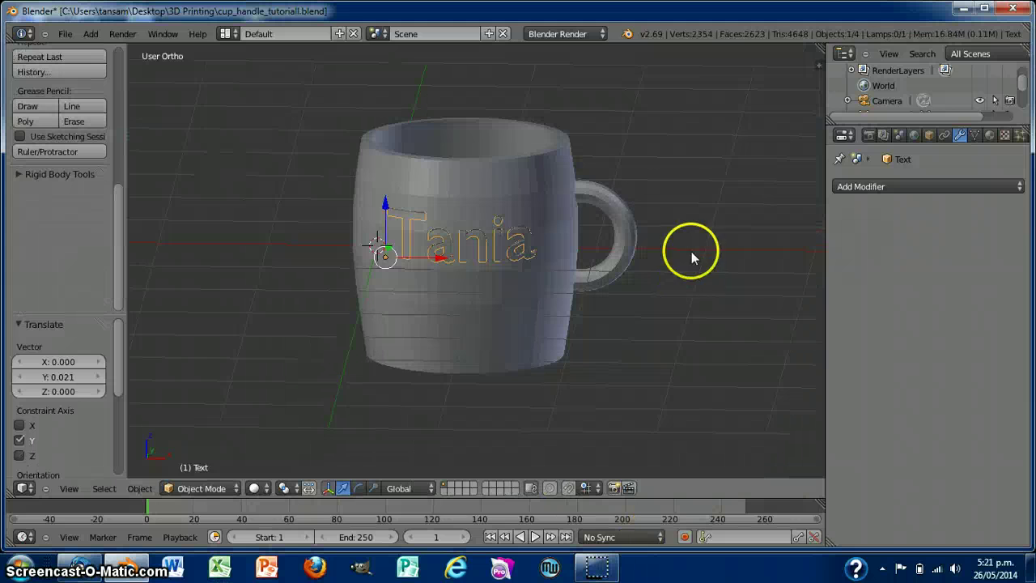
Inspect the lettering's mesh in Edit Mode, checking the bottoms and depth of all the letters from the front and above
{"action": "middle_click_drag", "start_coordinate": [678, 301], "coordinate": [702, 301]}
{"action": "scroll", "coordinate": [666, 336], "scroll_direction": "up", "scroll_amount": 5}
{"action": "key", "text": "Tab"}
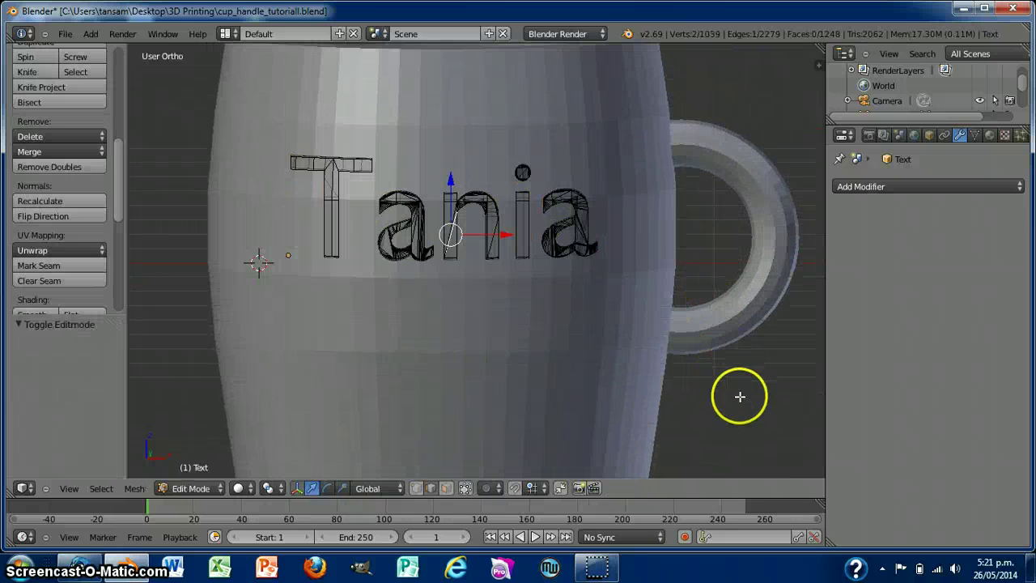
{"action": "middle_click_drag", "start_coordinate": [739, 397], "coordinate": [768, 373]}
{"action": "scroll", "coordinate": [768, 372], "scroll_direction": "up", "scroll_amount": 5}
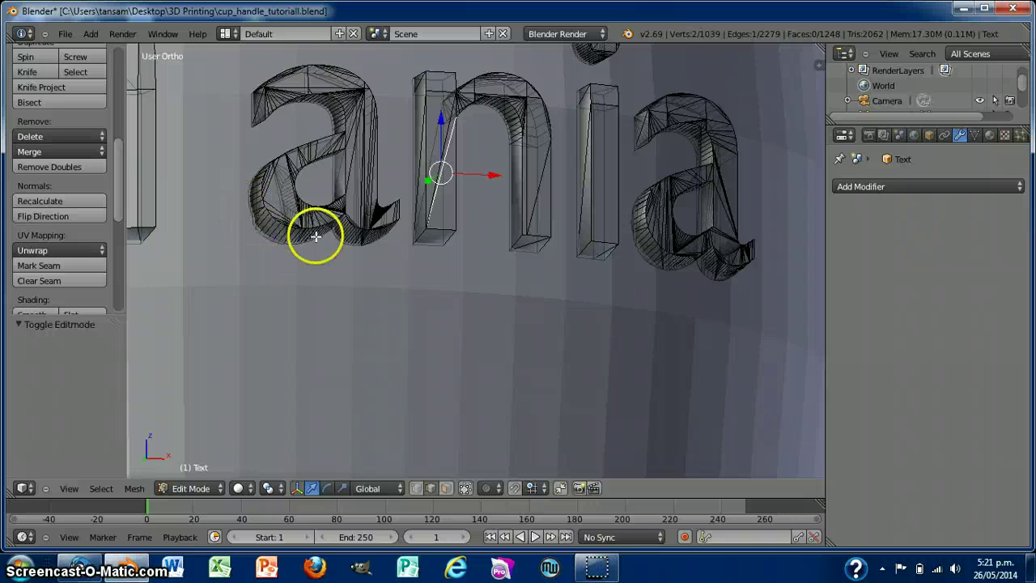
{"action": "scroll", "coordinate": [637, 301], "scroll_direction": "down", "scroll_amount": 2}
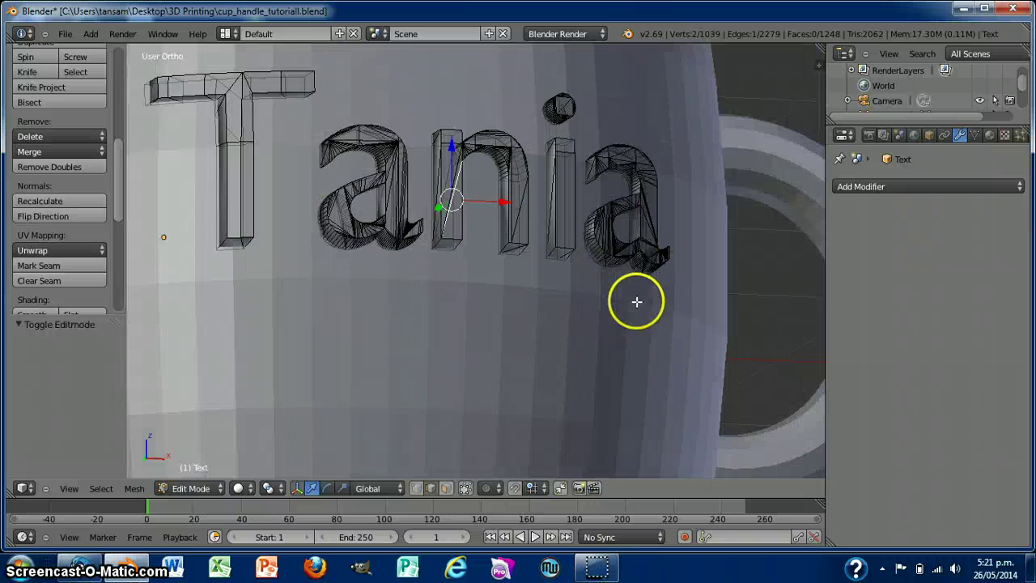
{"action": "scroll", "coordinate": [637, 301], "scroll_direction": "down", "scroll_amount": 1}
{"action": "middle_click_drag", "start_coordinate": [731, 276], "coordinate": [729, 391]}
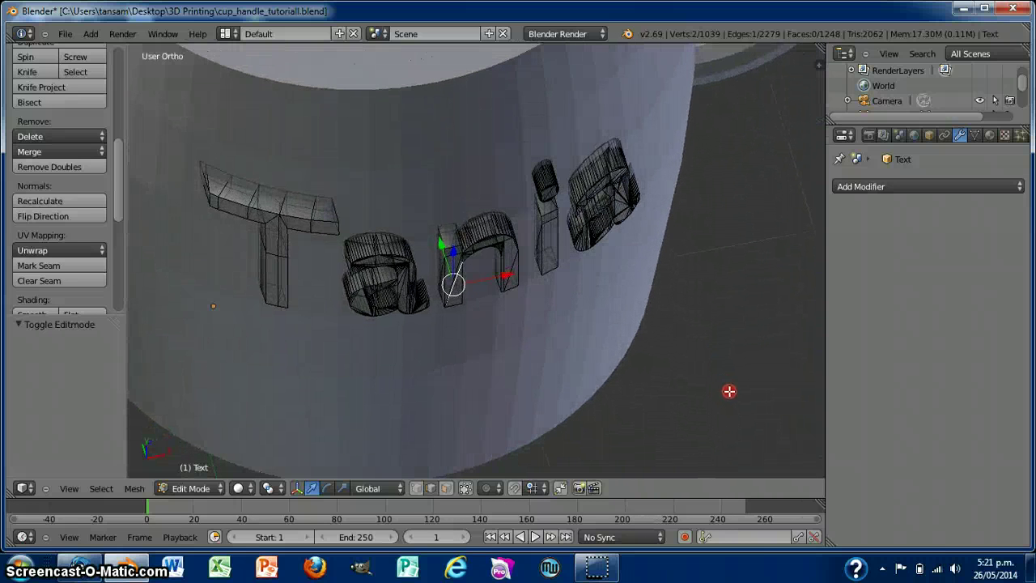
Back in Object Mode, push the whole lettering 0.008 units along positive Y into the cup's wall
{"action": "key", "text": "Tab"}
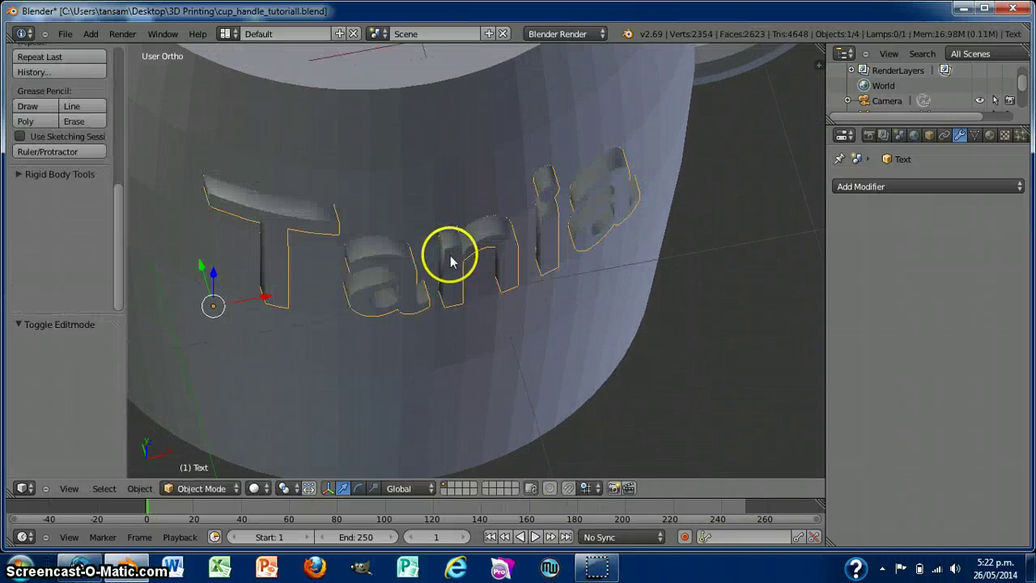
{"action": "mouse_move", "coordinate": [201, 272]}
{"action": "left_mouse_down"}
{"action": "mouse_move", "coordinate": [207, 291]}
{"action": "mouse_move", "coordinate": [208, 263]}
{"action": "left_mouse_up"}
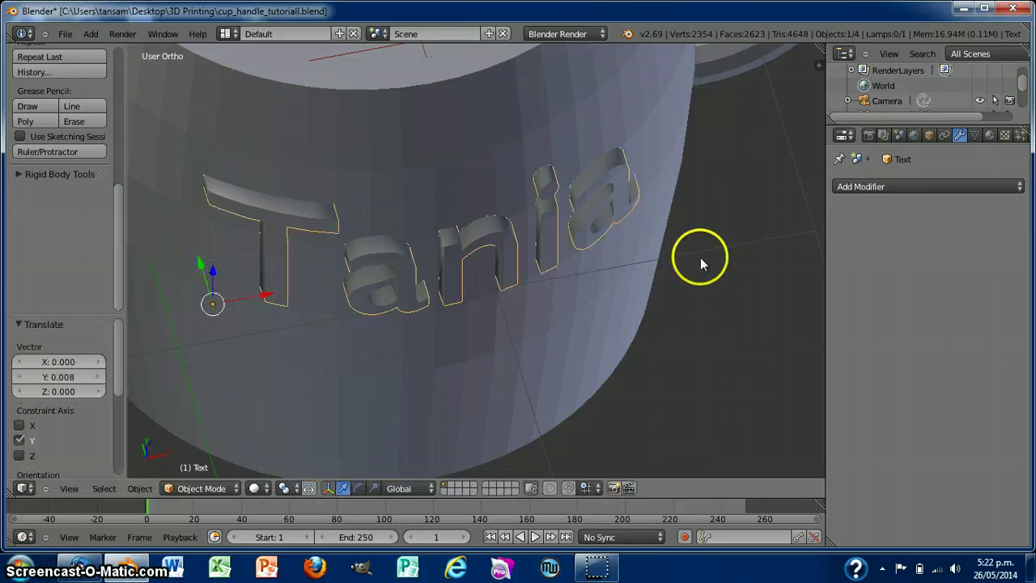
{"action": "middle_click_drag", "start_coordinate": [700, 258], "coordinate": [673, 306]}
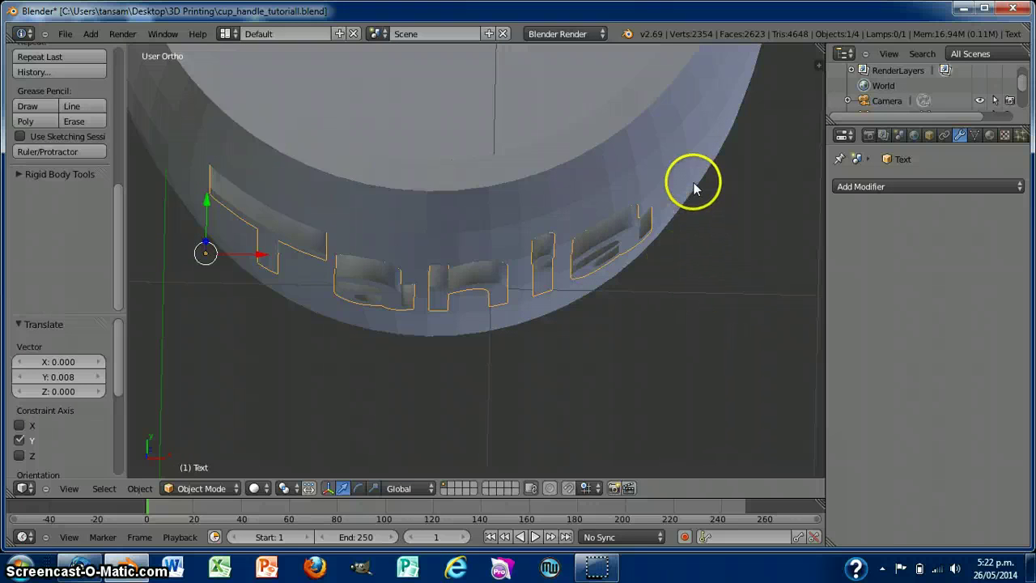
Add a Boolean modifier to the cup with the Union operation and the Text object, and apply it
{"action": "middle_click_drag", "start_coordinate": [718, 263], "coordinate": [713, 238]}
{"action": "right_click", "coordinate": [684, 144]}
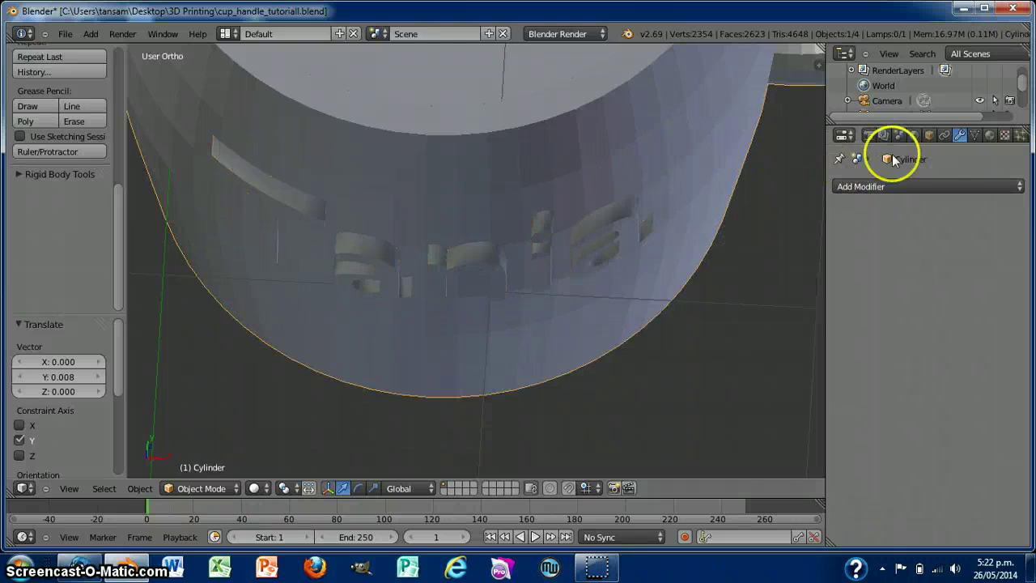
{"action": "left_click", "coordinate": [900, 186]}
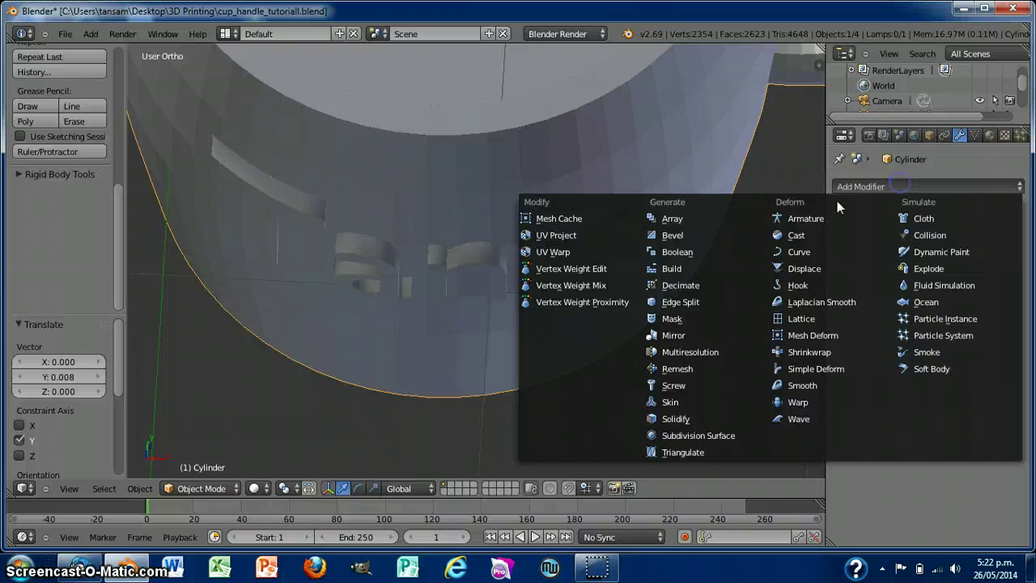
{"action": "left_click", "coordinate": [676, 252]}
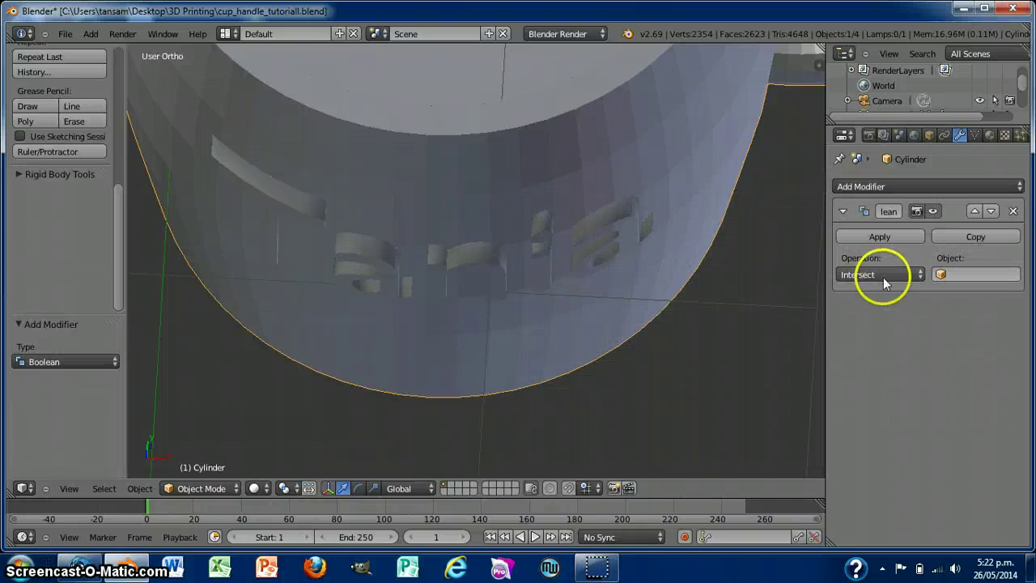
{"action": "left_click", "coordinate": [882, 276]}
{"action": "left_click", "coordinate": [874, 243]}
{"action": "left_click", "coordinate": [943, 274]}
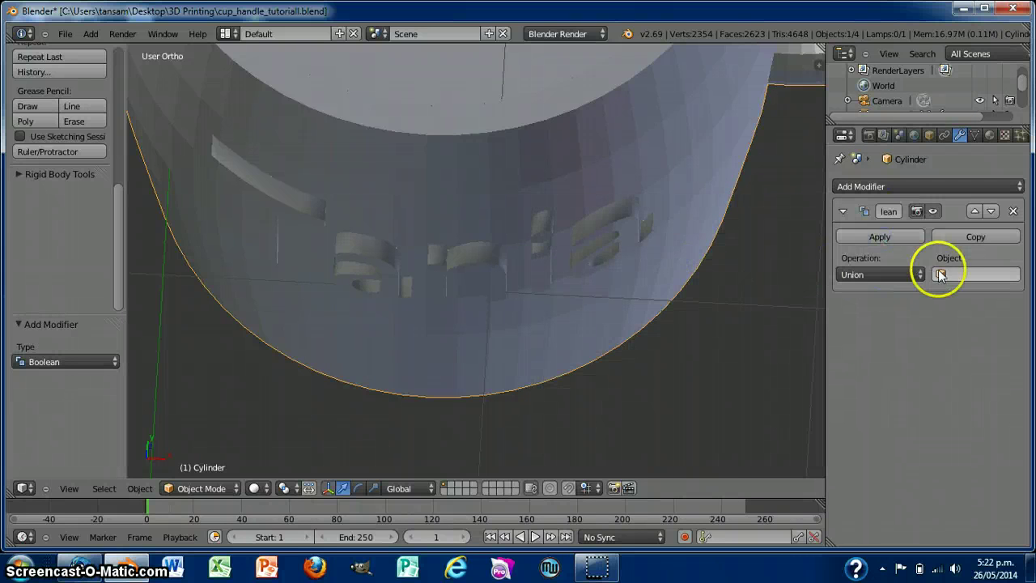
{"action": "left_click", "coordinate": [947, 299]}
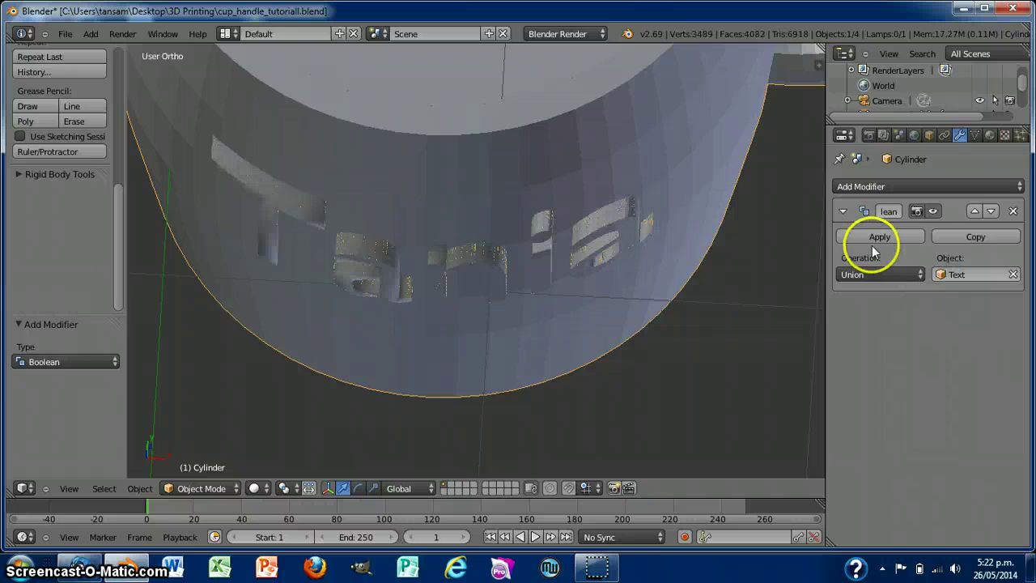
{"action": "left_click", "coordinate": [874, 236]}
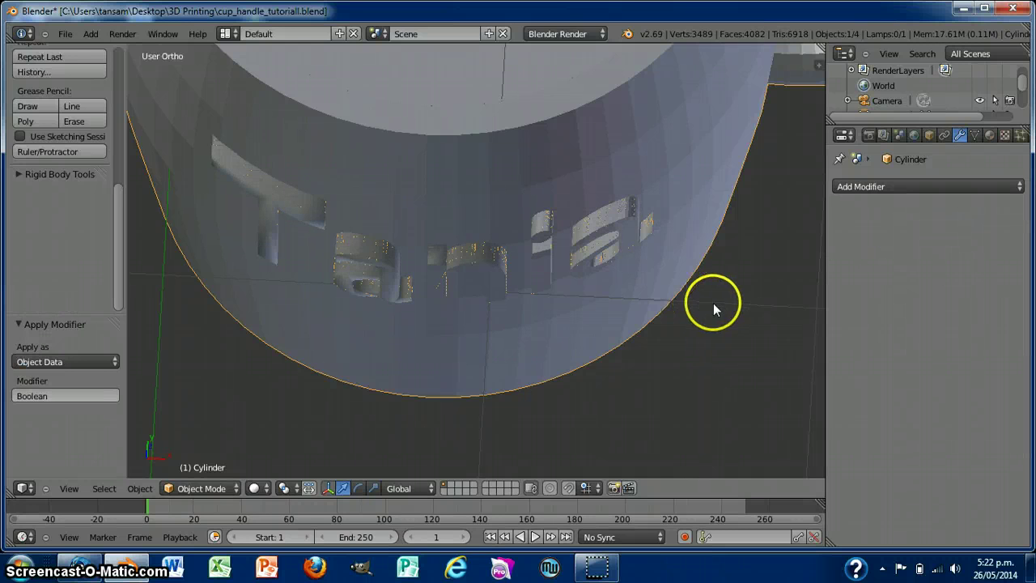
Pull the separate lettering object away from the cup along the Y axis and delete it
{"action": "middle_click_drag", "start_coordinate": [737, 276], "coordinate": [760, 266]}
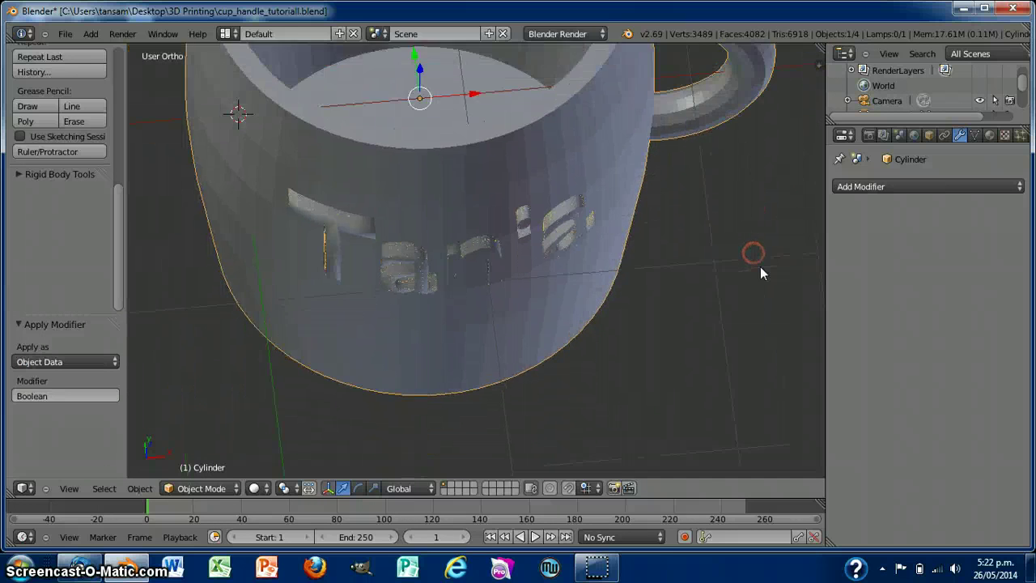
{"action": "scroll", "coordinate": [760, 266], "scroll_direction": "down", "scroll_amount": 3}
{"action": "right_click", "coordinate": [477, 257]}
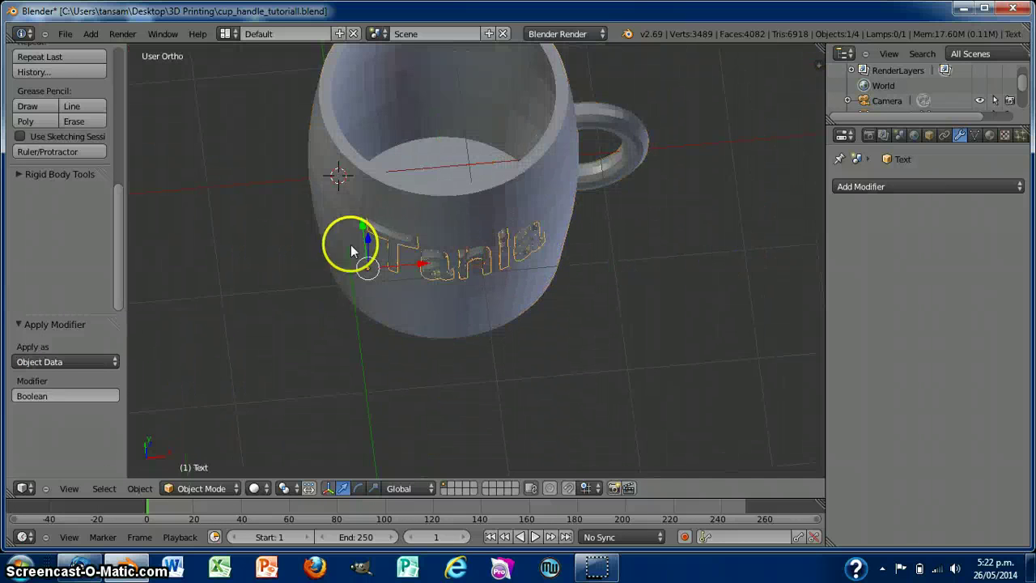
{"action": "left_click_drag", "start_coordinate": [368, 230], "coordinate": [498, 322]}
{"action": "middle_click_drag", "start_coordinate": [641, 284], "coordinate": [654, 215]}
{"action": "key", "text": "x"}
{"action": "left_click", "coordinate": [693, 260]}
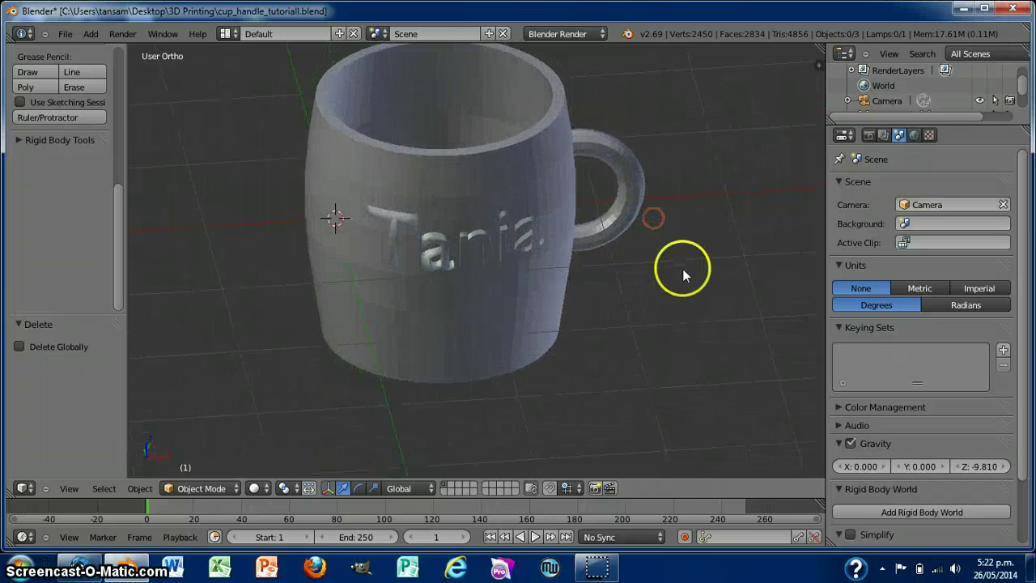
Examine the name merged into the cup's wall up close, from the front and from above
{"action": "scroll", "coordinate": [685, 273], "scroll_direction": "up", "scroll_amount": 5}
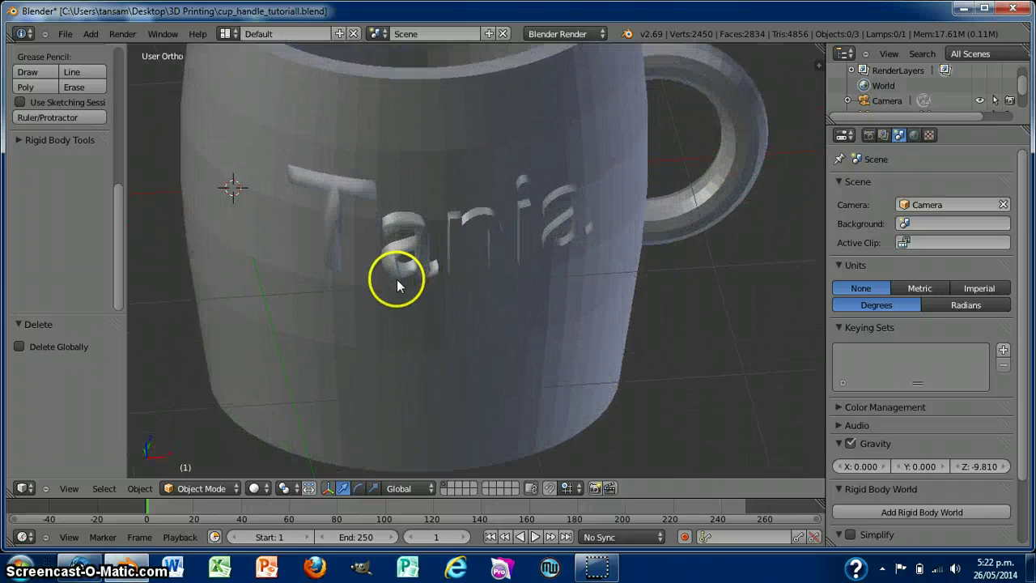
{"action": "scroll", "coordinate": [712, 335], "scroll_direction": "up", "scroll_amount": 2}
{"action": "middle_click_drag", "start_coordinate": [712, 335], "coordinate": [738, 290]}
{"action": "scroll", "coordinate": [734, 343], "scroll_direction": "down", "scroll_amount": 4}
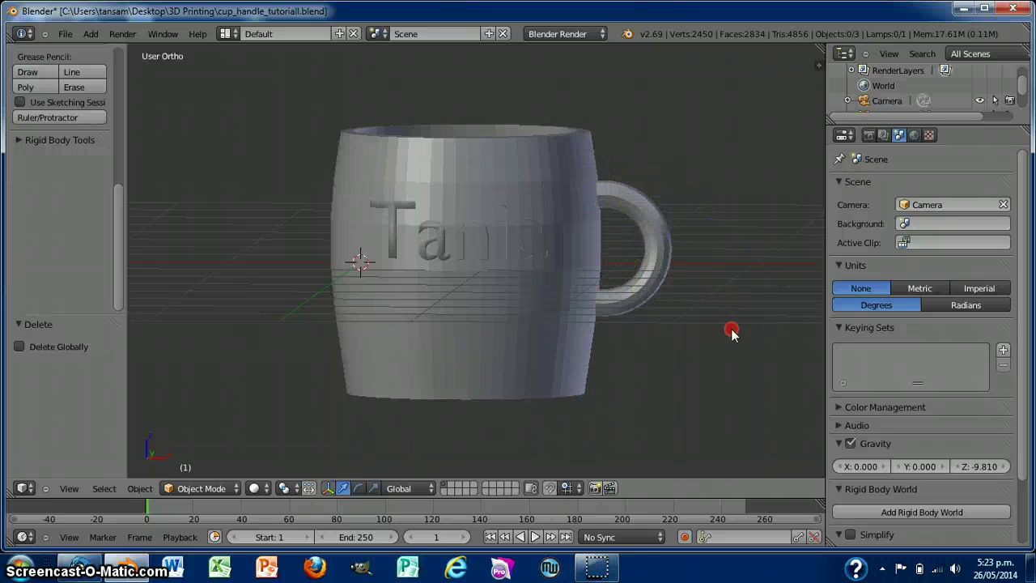
{"action": "middle_click_drag", "start_coordinate": [730, 332], "coordinate": [731, 344]}
{"action": "mouse_move", "coordinate": [673, 362]}
{"action": "middle_mouse_down"}
{"action": "mouse_move", "coordinate": [703, 363]}
{"action": "mouse_move", "coordinate": [698, 386]}
{"action": "middle_mouse_up"}
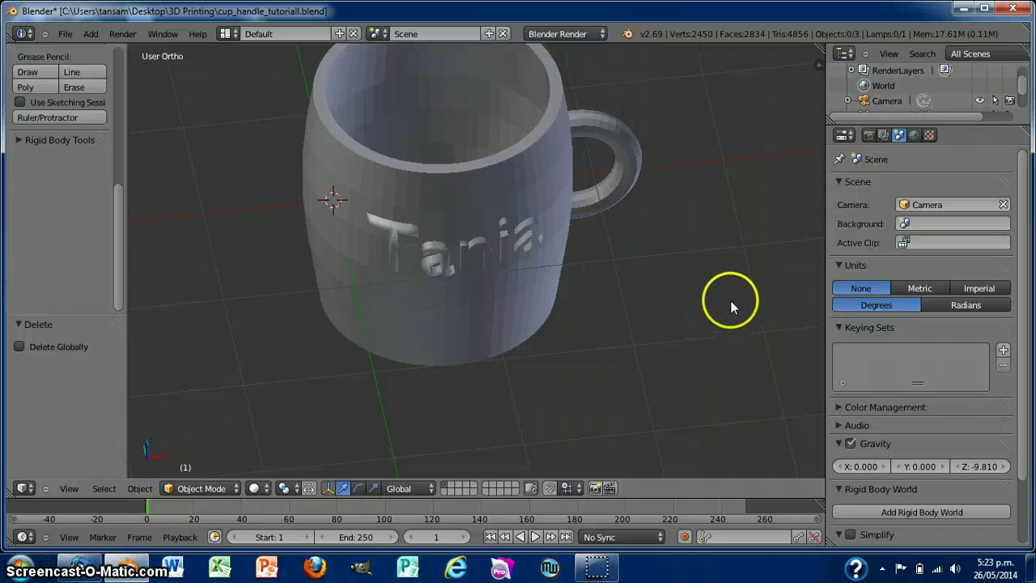
{"action": "mouse_move", "coordinate": [716, 301]}
{"action": "middle_mouse_down"}
{"action": "mouse_move", "coordinate": [650, 312]}
{"action": "mouse_move", "coordinate": [672, 284]}
{"action": "middle_mouse_up"}
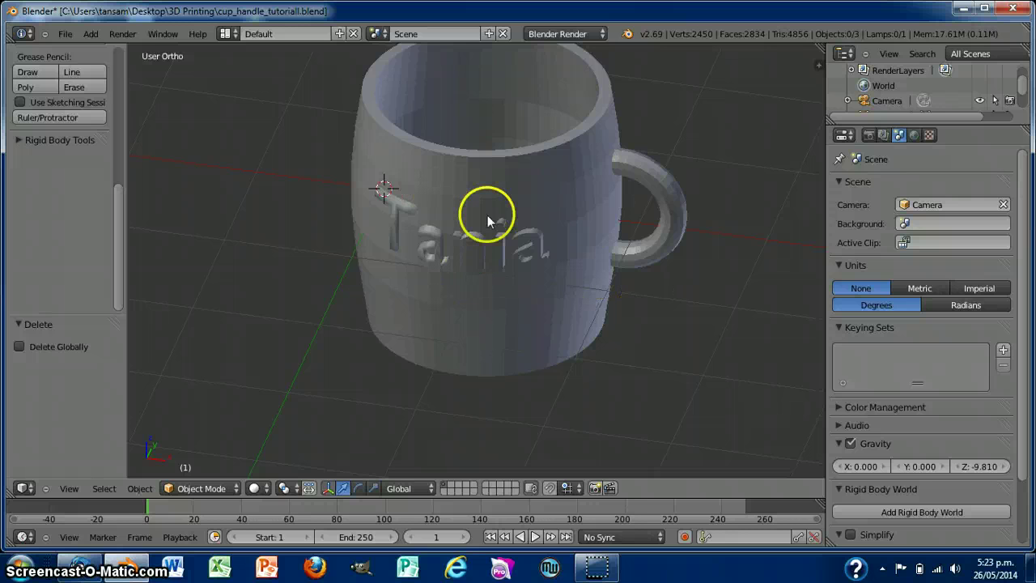
Undo back to before the union was applied, and remove doubles from the entire lettering mesh, ending in Object Mode
{"action": "key", "text": "ctrl+z"}
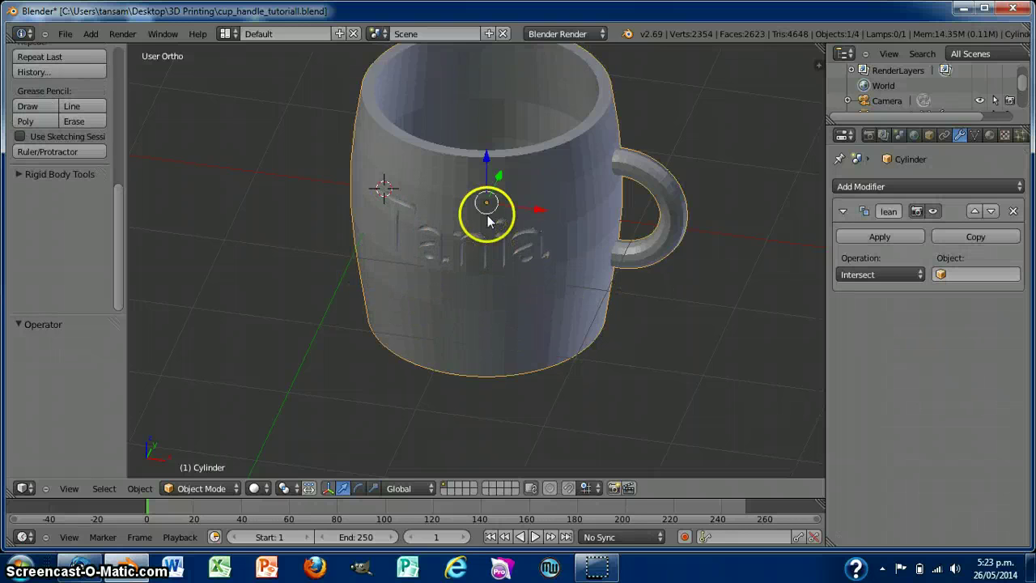
{"action": "right_click", "coordinate": [397, 211]}
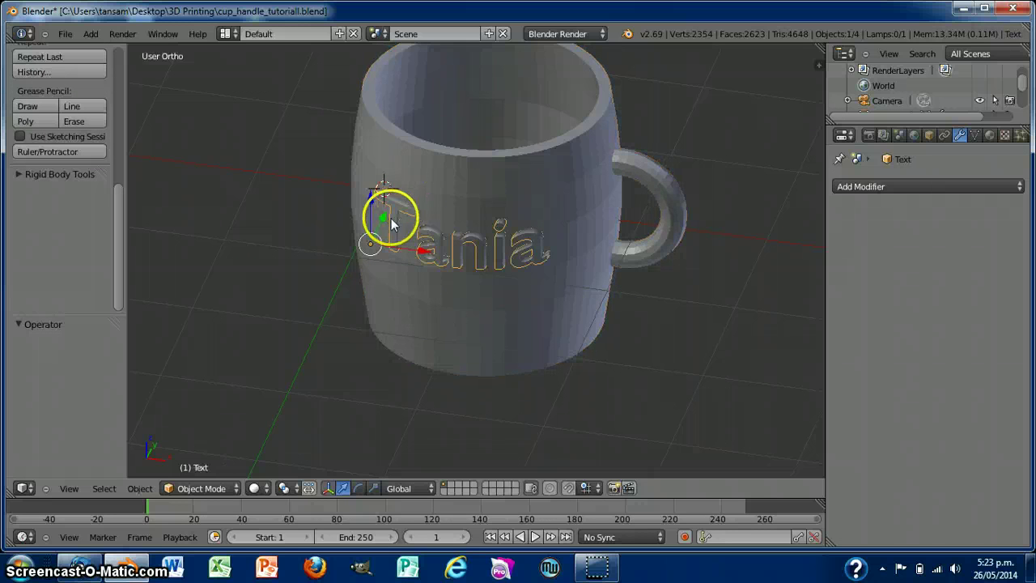
{"action": "middle_click_drag", "start_coordinate": [314, 308], "coordinate": [330, 350]}
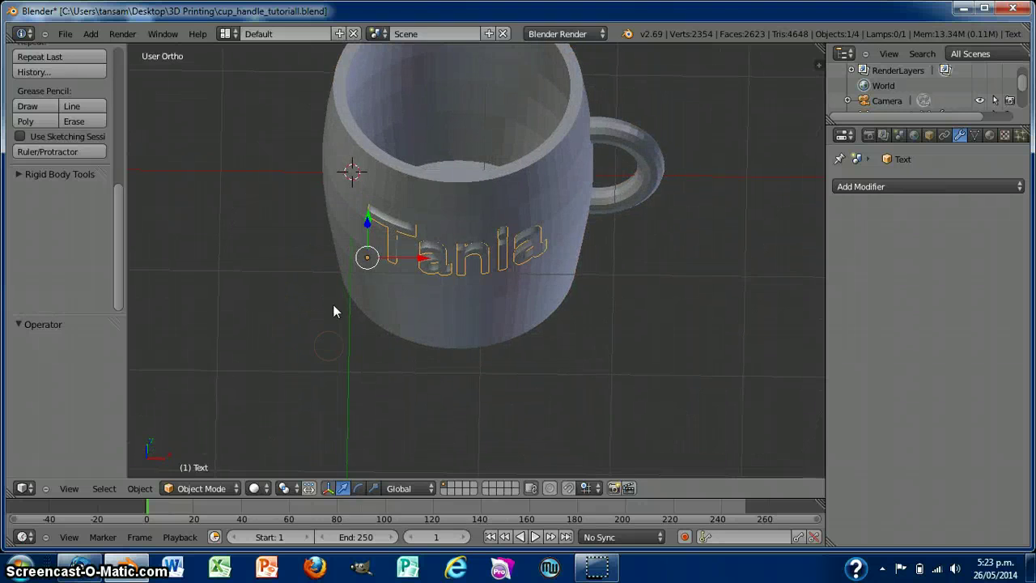
{"action": "key", "text": "Tab"}
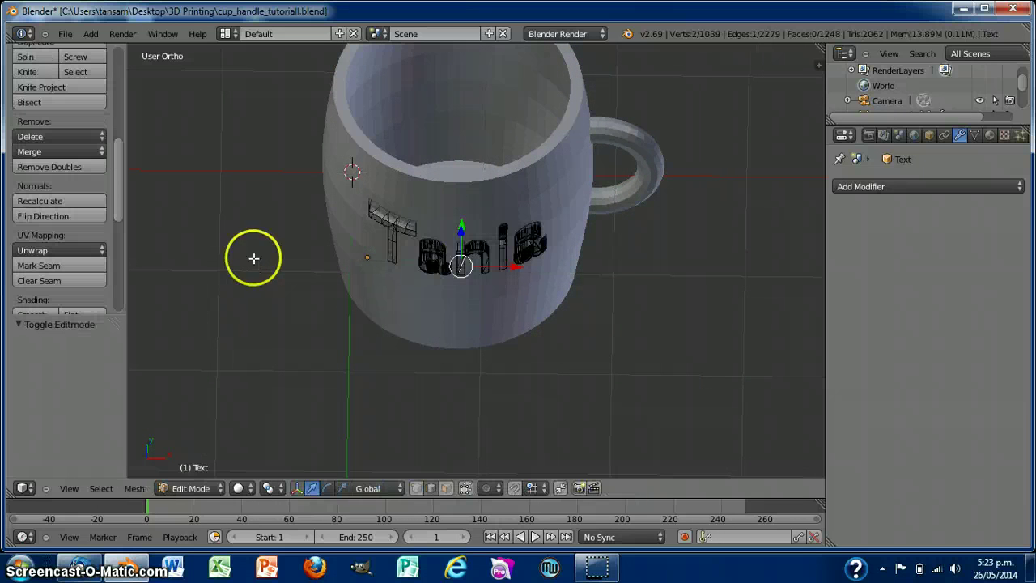
{"action": "key", "text": "a"}
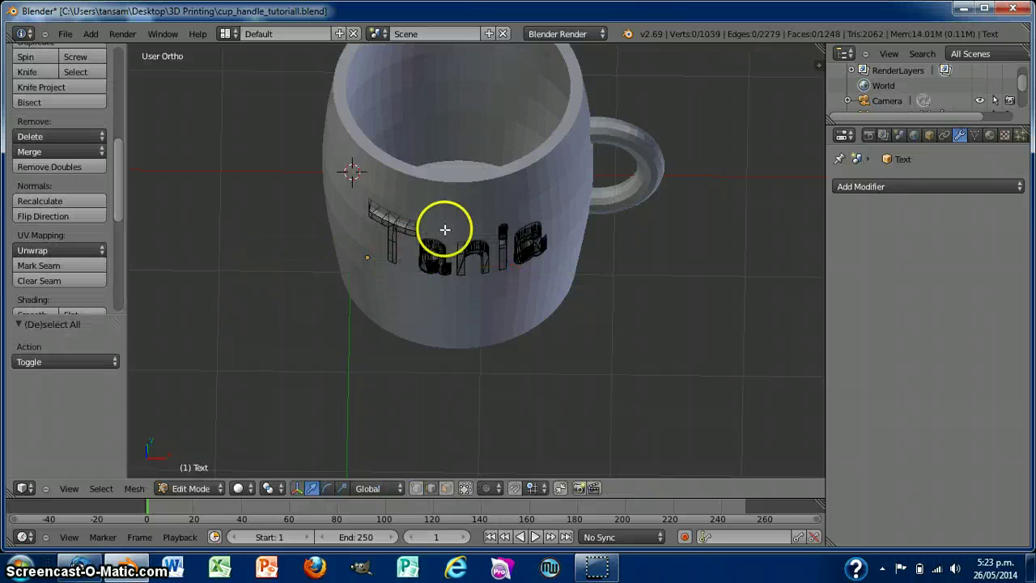
{"action": "key", "text": "a"}
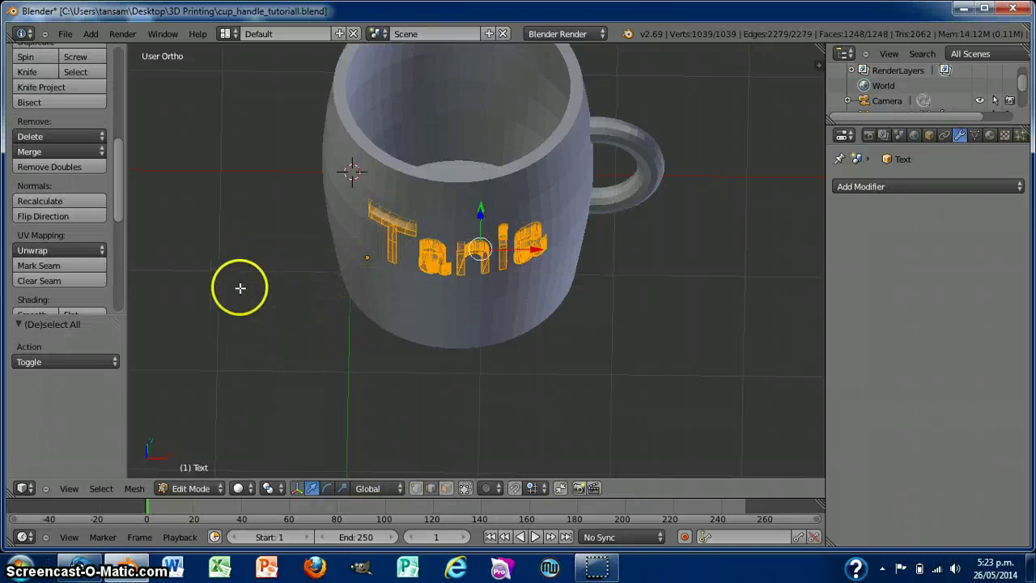
{"action": "left_click", "coordinate": [76, 166]}
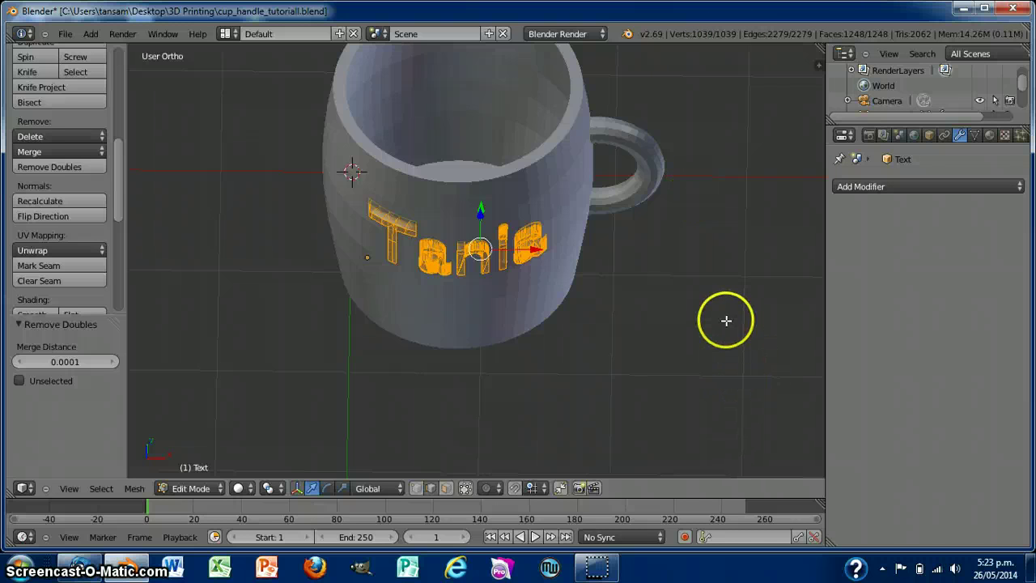
{"action": "scroll", "coordinate": [726, 320], "scroll_direction": "up", "scroll_amount": 1}
{"action": "scroll", "coordinate": [726, 320], "scroll_direction": "up", "scroll_amount": 2}
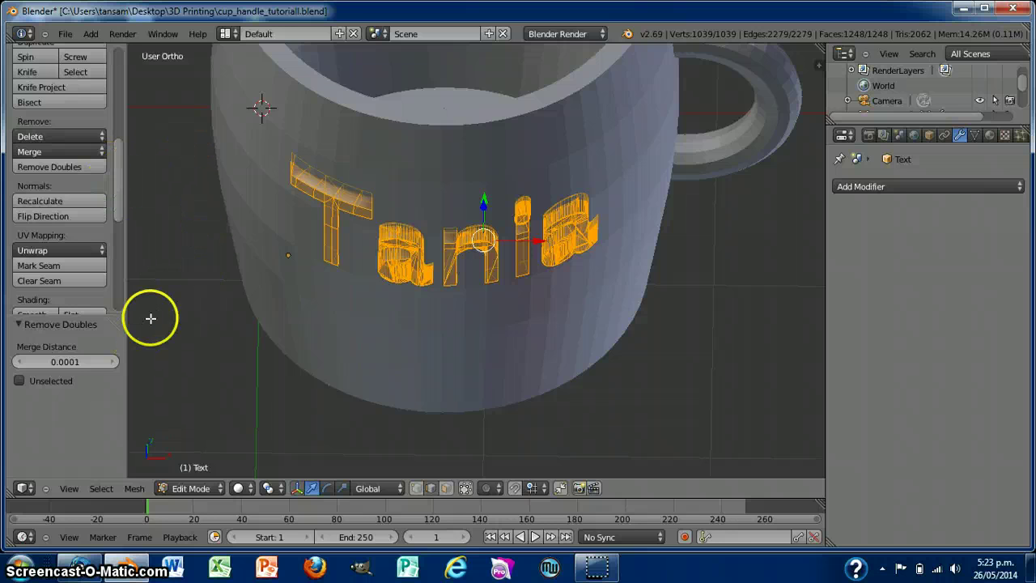
{"action": "scroll", "coordinate": [205, 304], "scroll_direction": "down", "scroll_amount": 3}
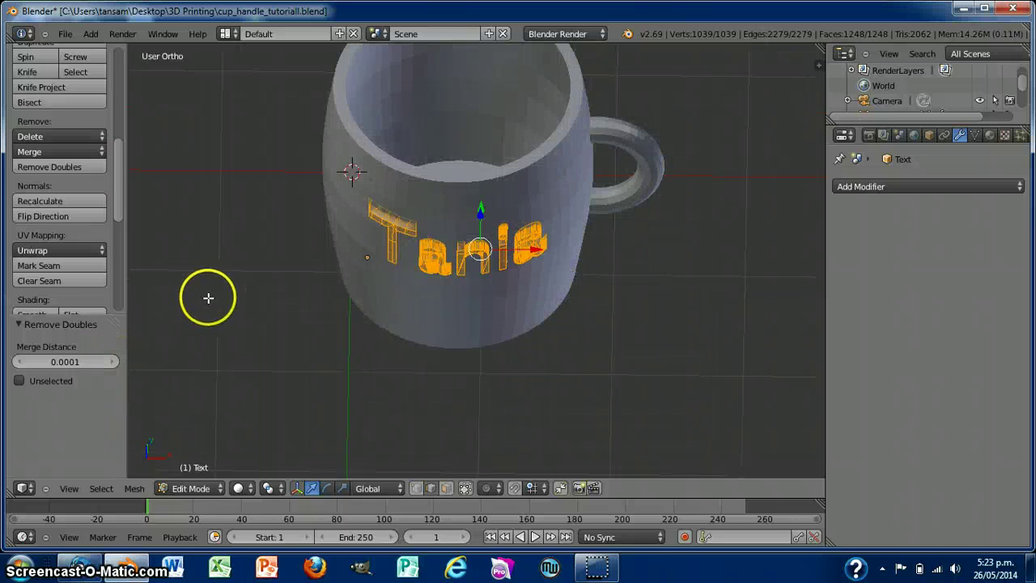
{"action": "key", "text": "Tab"}
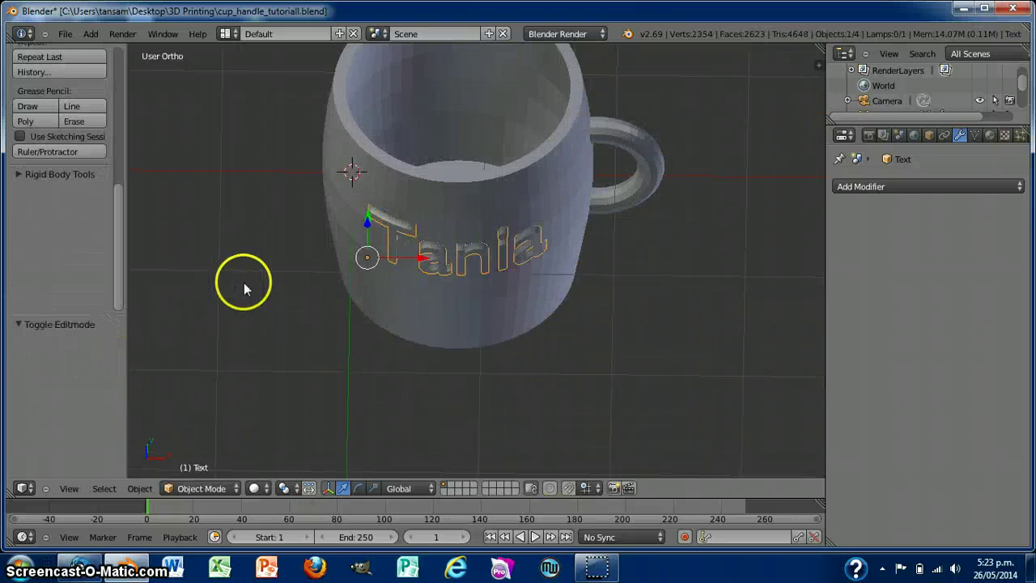
Set the cup's Boolean modifier to the Union operation with the Text object, and apply it
{"action": "right_click", "coordinate": [465, 213]}
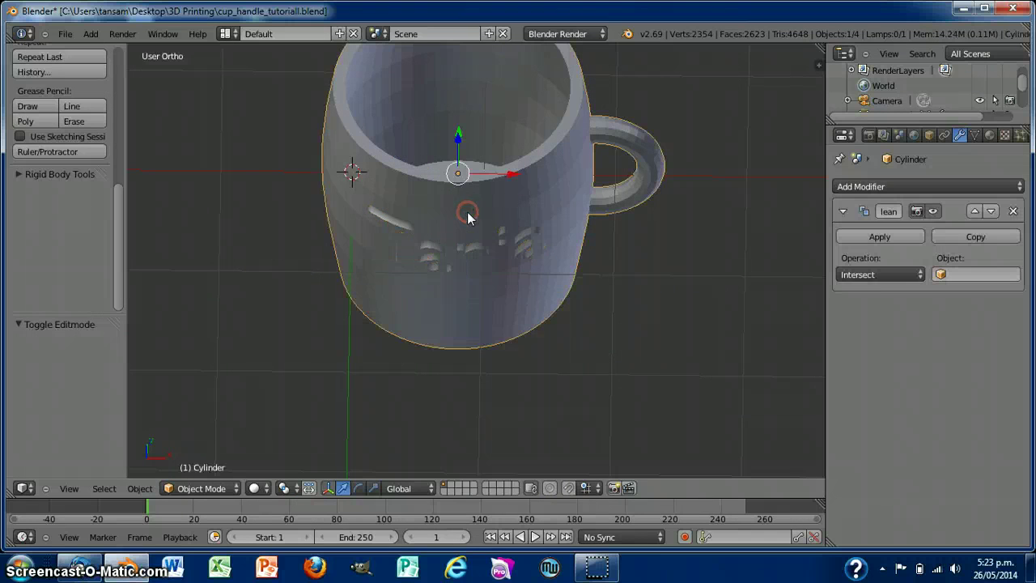
{"action": "left_click", "coordinate": [891, 274]}
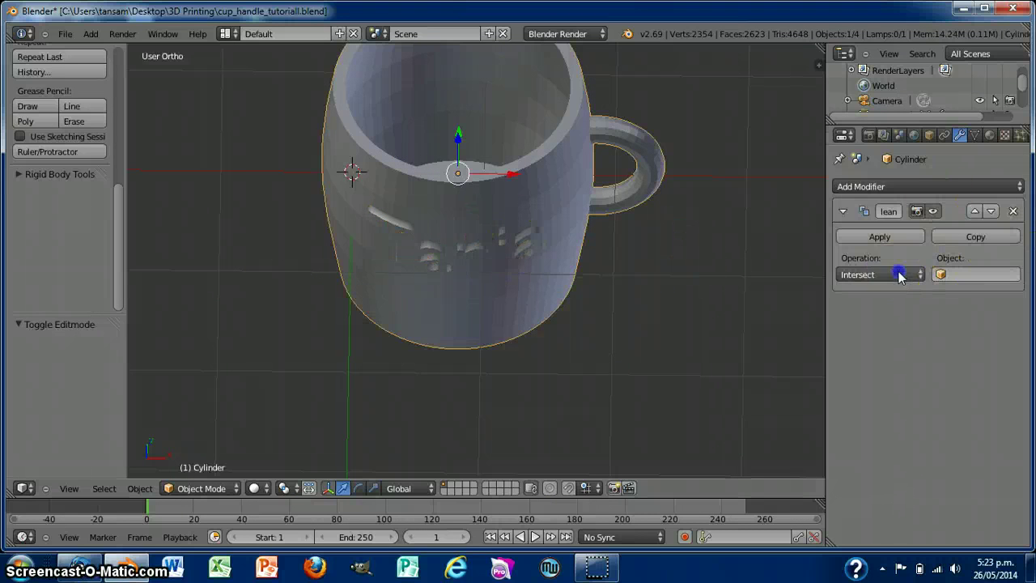
{"action": "left_click", "coordinate": [898, 247]}
{"action": "left_click", "coordinate": [960, 276]}
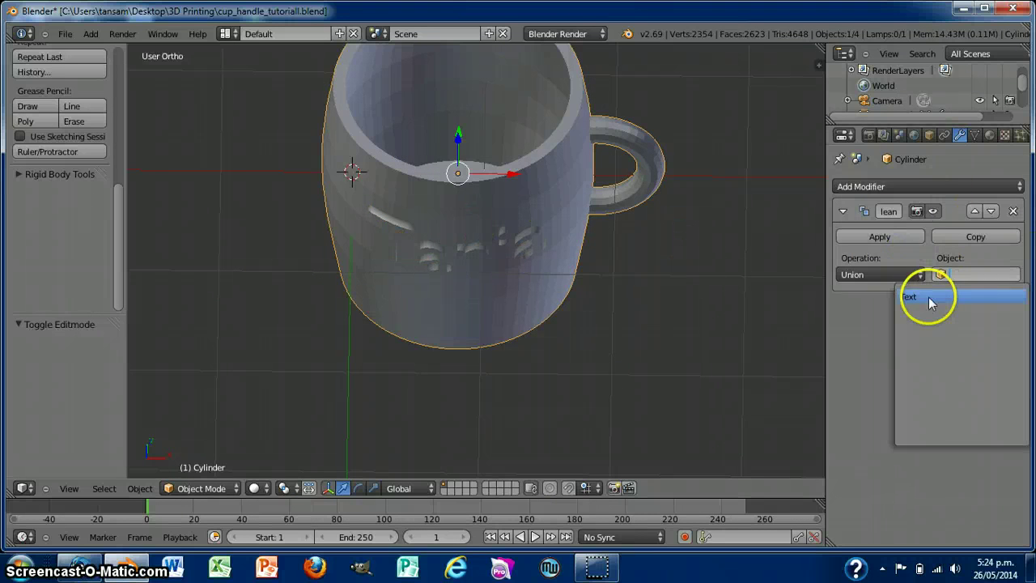
{"action": "left_click", "coordinate": [928, 297]}
{"action": "left_click", "coordinate": [894, 237]}
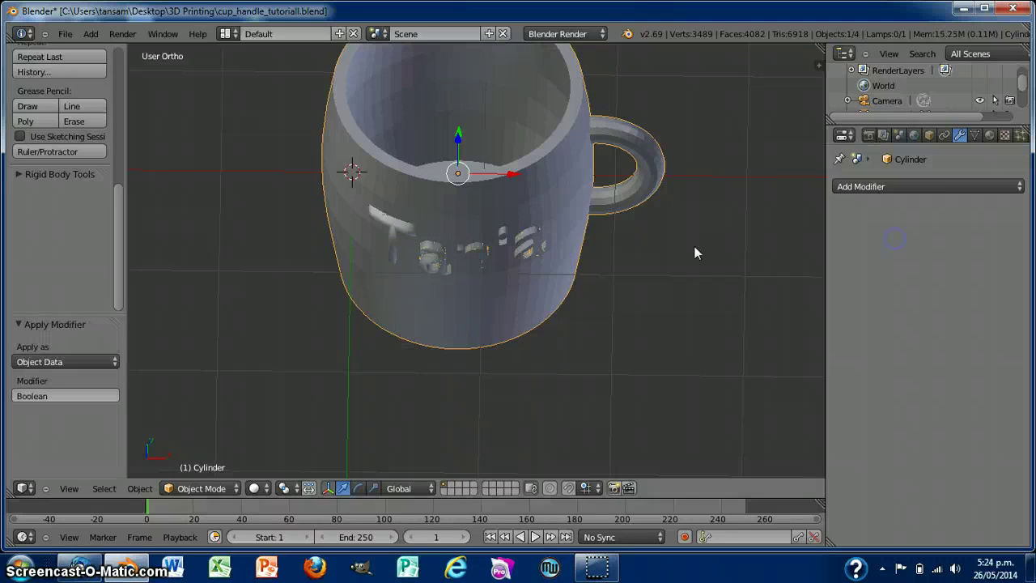
Move the separate lettering object down along the Z axis, clear of the merged name, and delete it
{"action": "right_click", "coordinate": [458, 259]}
{"action": "key", "text": "g"}
{"action": "key", "text": "z"}
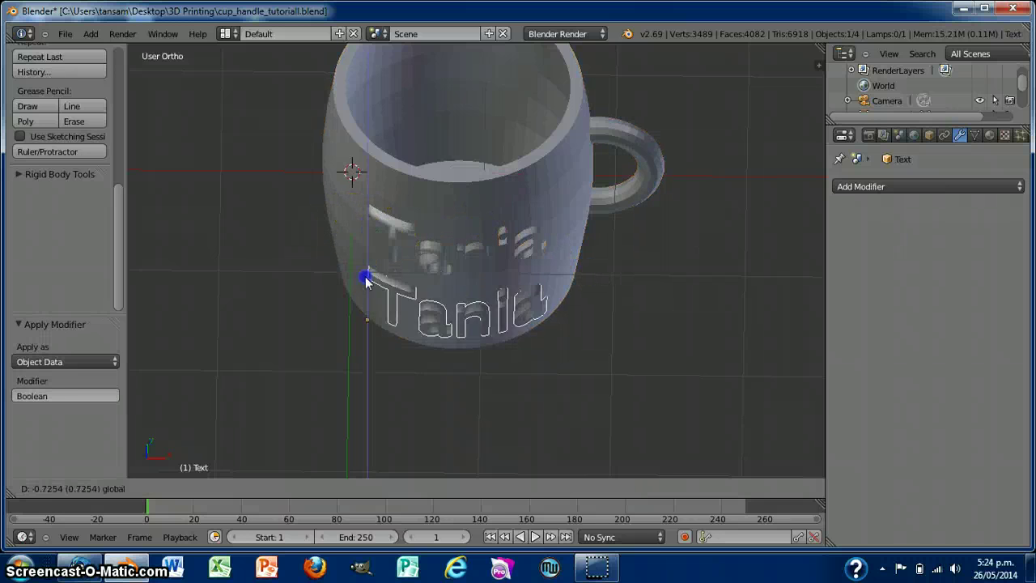
{"action": "left_click", "coordinate": [365, 306]}
{"action": "key", "text": "x"}
{"action": "left_click", "coordinate": [365, 308]}
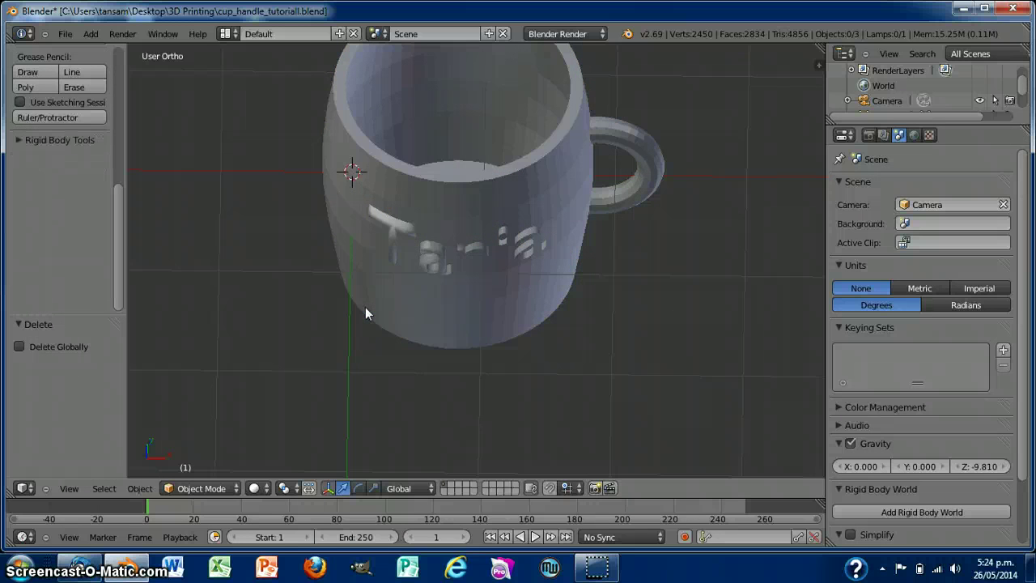
Examine the merged name from the front of the cup, and close the program
{"action": "middle_click_drag", "start_coordinate": [319, 326], "coordinate": [297, 250]}
{"action": "mouse_move", "coordinate": [699, 322]}
{"action": "middle_mouse_down"}
{"action": "mouse_move", "coordinate": [721, 393]}
{"action": "mouse_move", "coordinate": [685, 423]}
{"action": "mouse_move", "coordinate": [693, 340]}
{"action": "middle_mouse_up"}
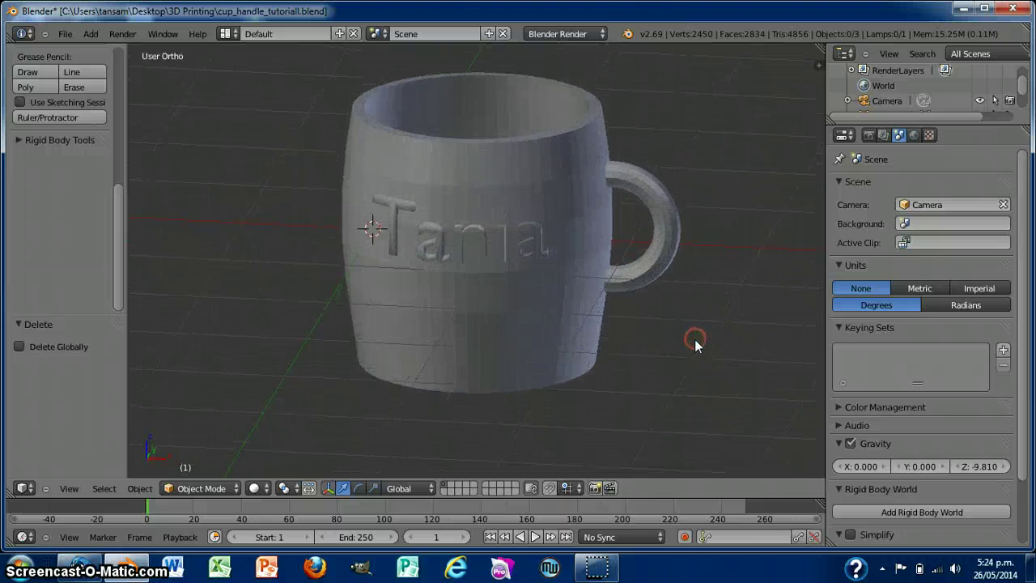
{"action": "left_click", "coordinate": [1019, 12]}
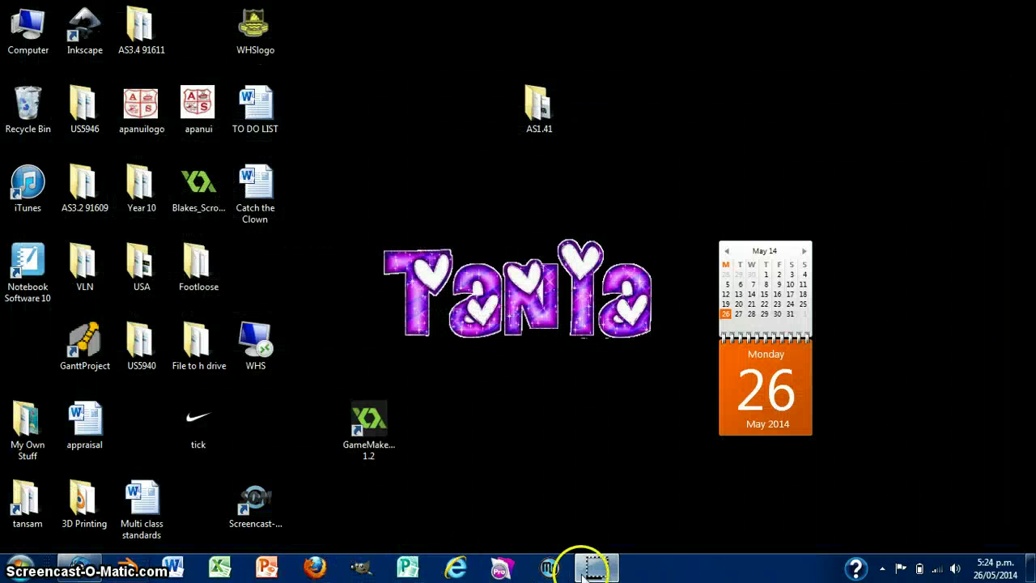